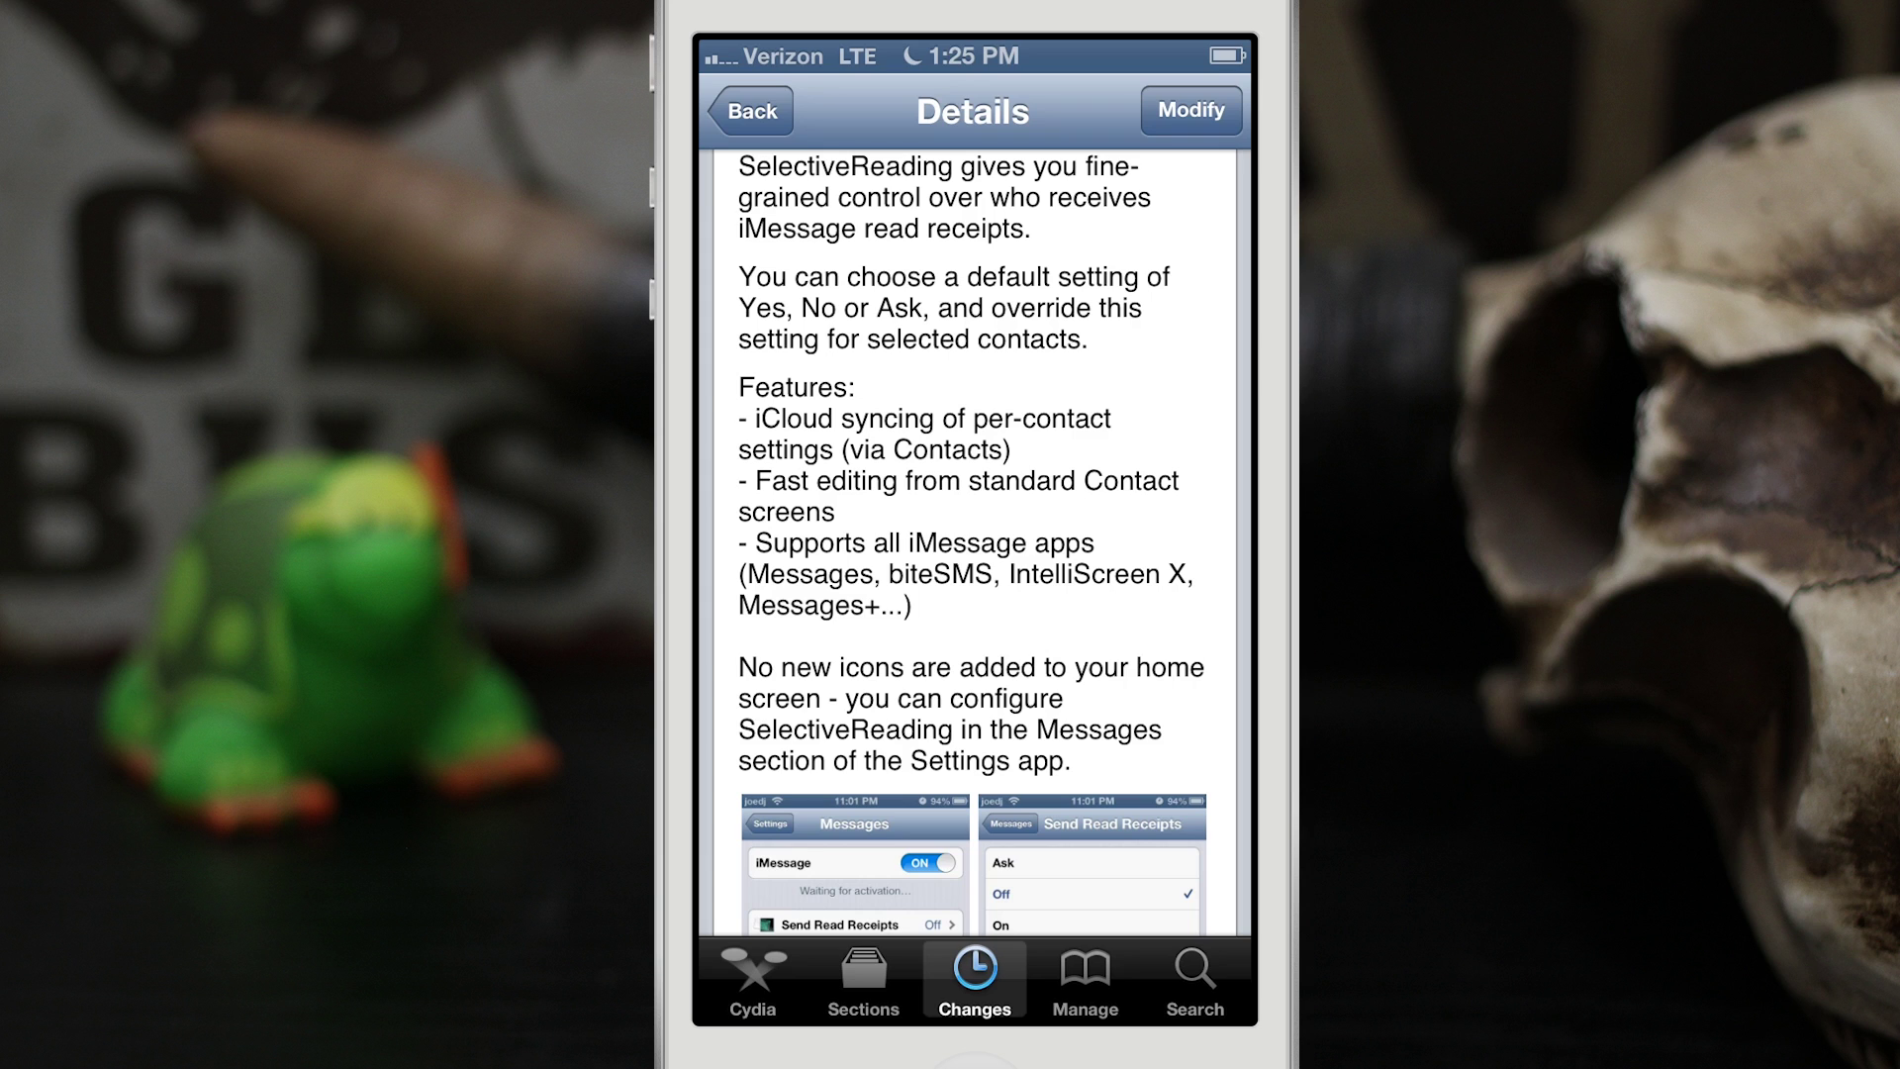
{"action": "scroll", "coordinate": [972, 535], "scroll_direction": "down", "scroll_amount": 3}
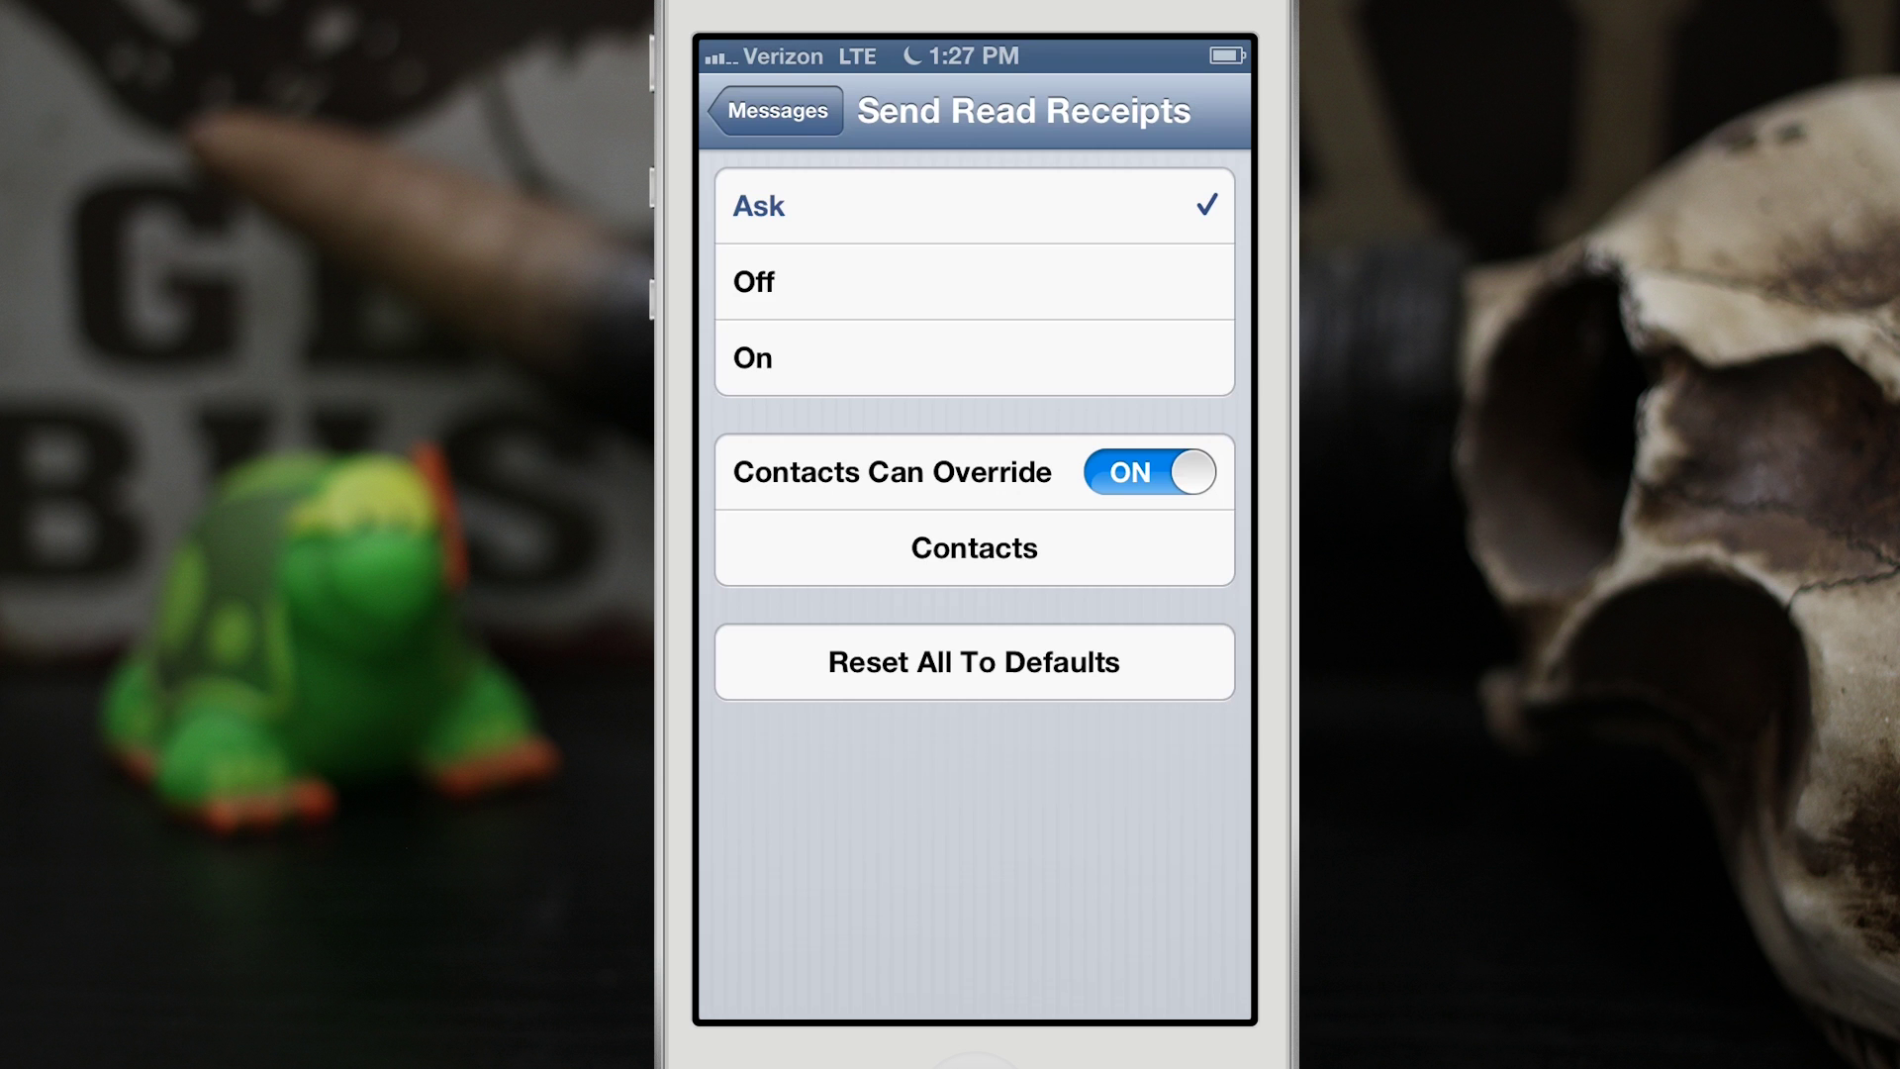
- Open the All Contacts list to pick contacts for read receipt overrides
{"action": "left_click", "coordinate": [1149, 564]}
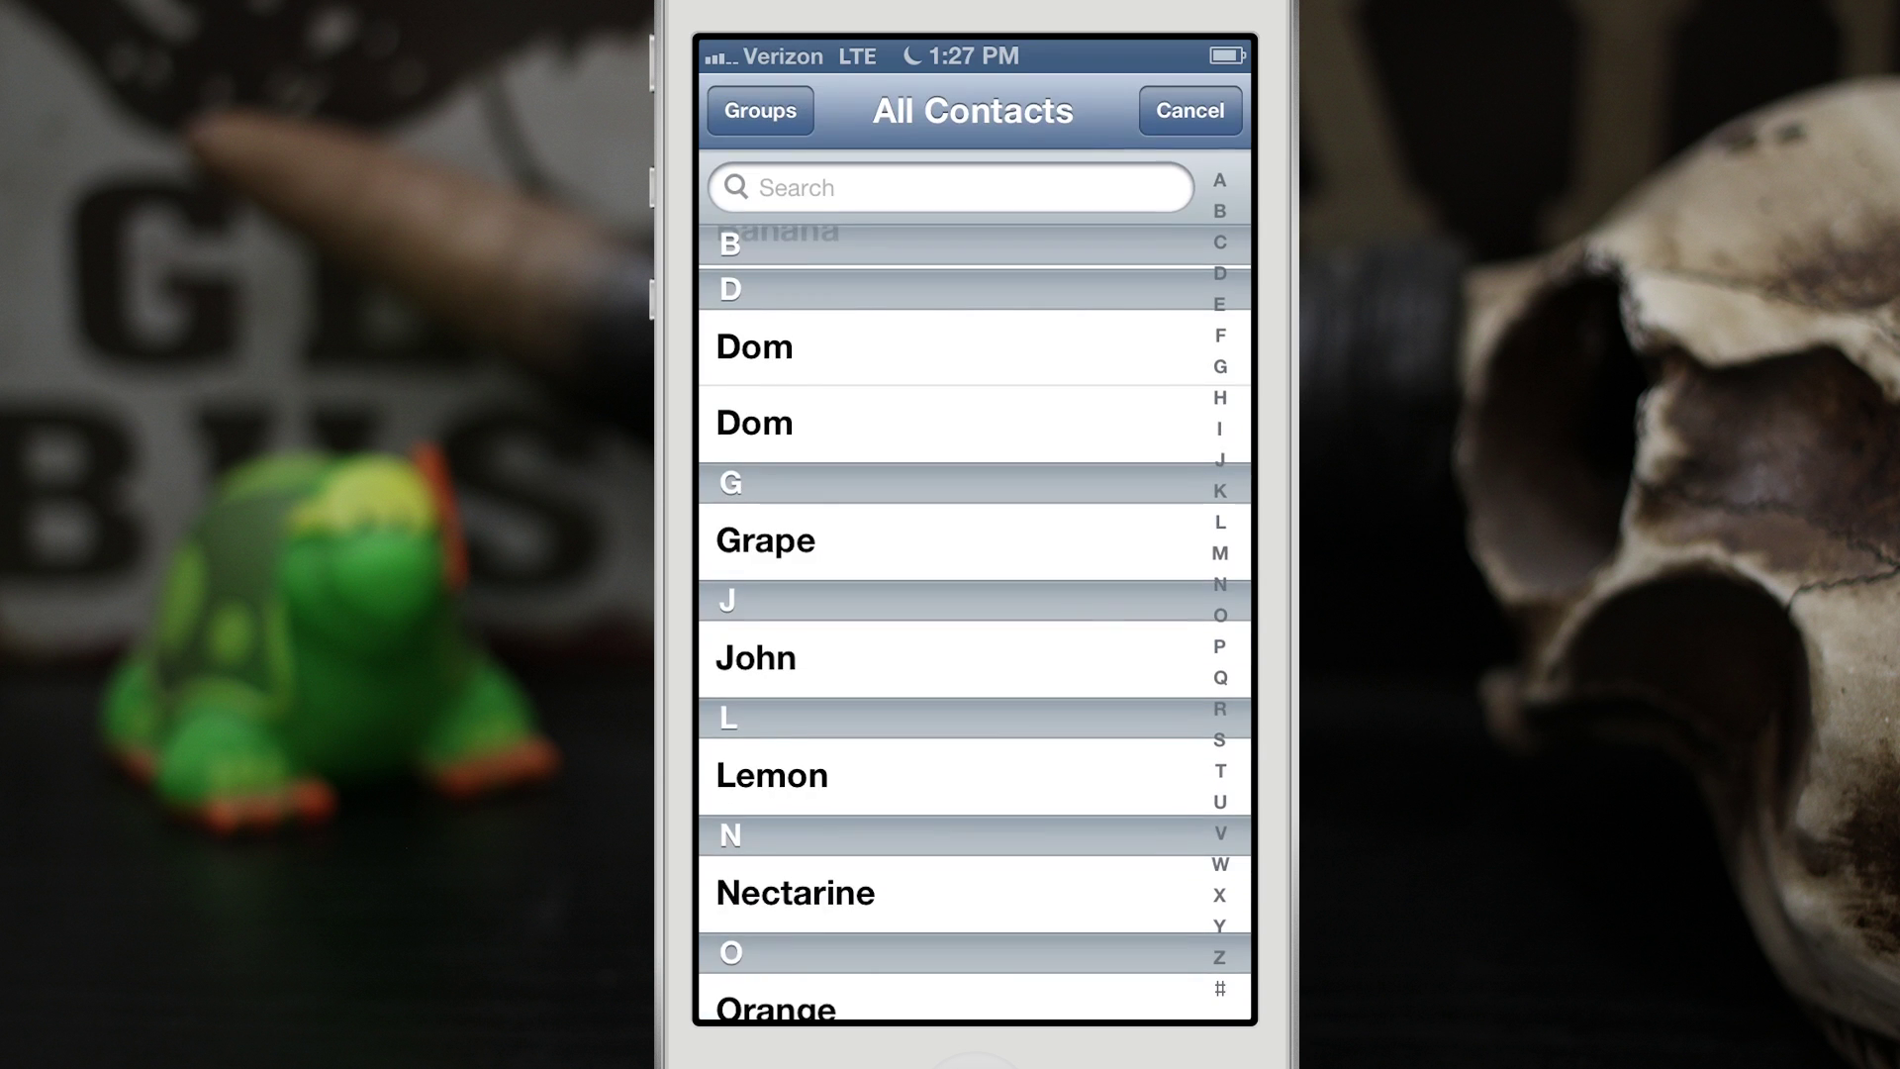
- Set overrides: Grape On, Nectarine left on default, Orange Ask, Pineapple Off
{"action": "left_click", "coordinate": [951, 541]}
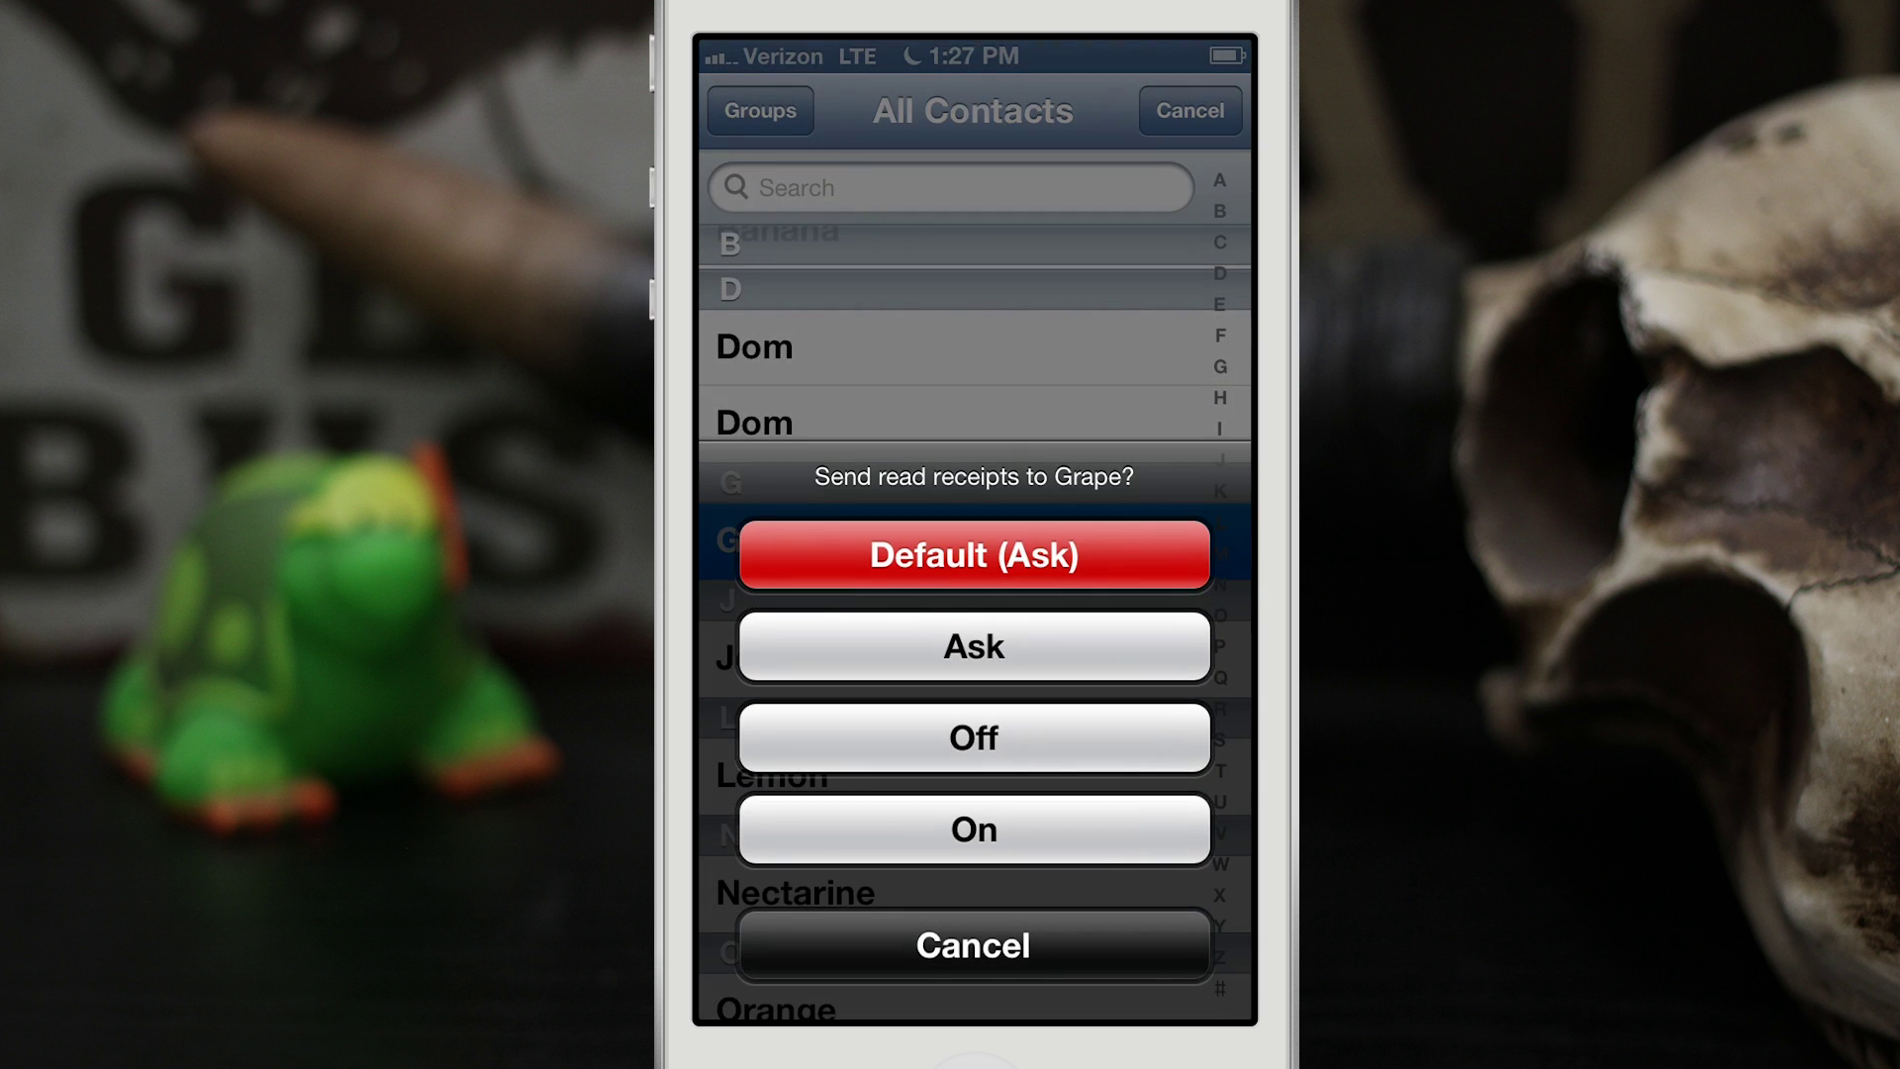
{"action": "left_click", "coordinate": [974, 828]}
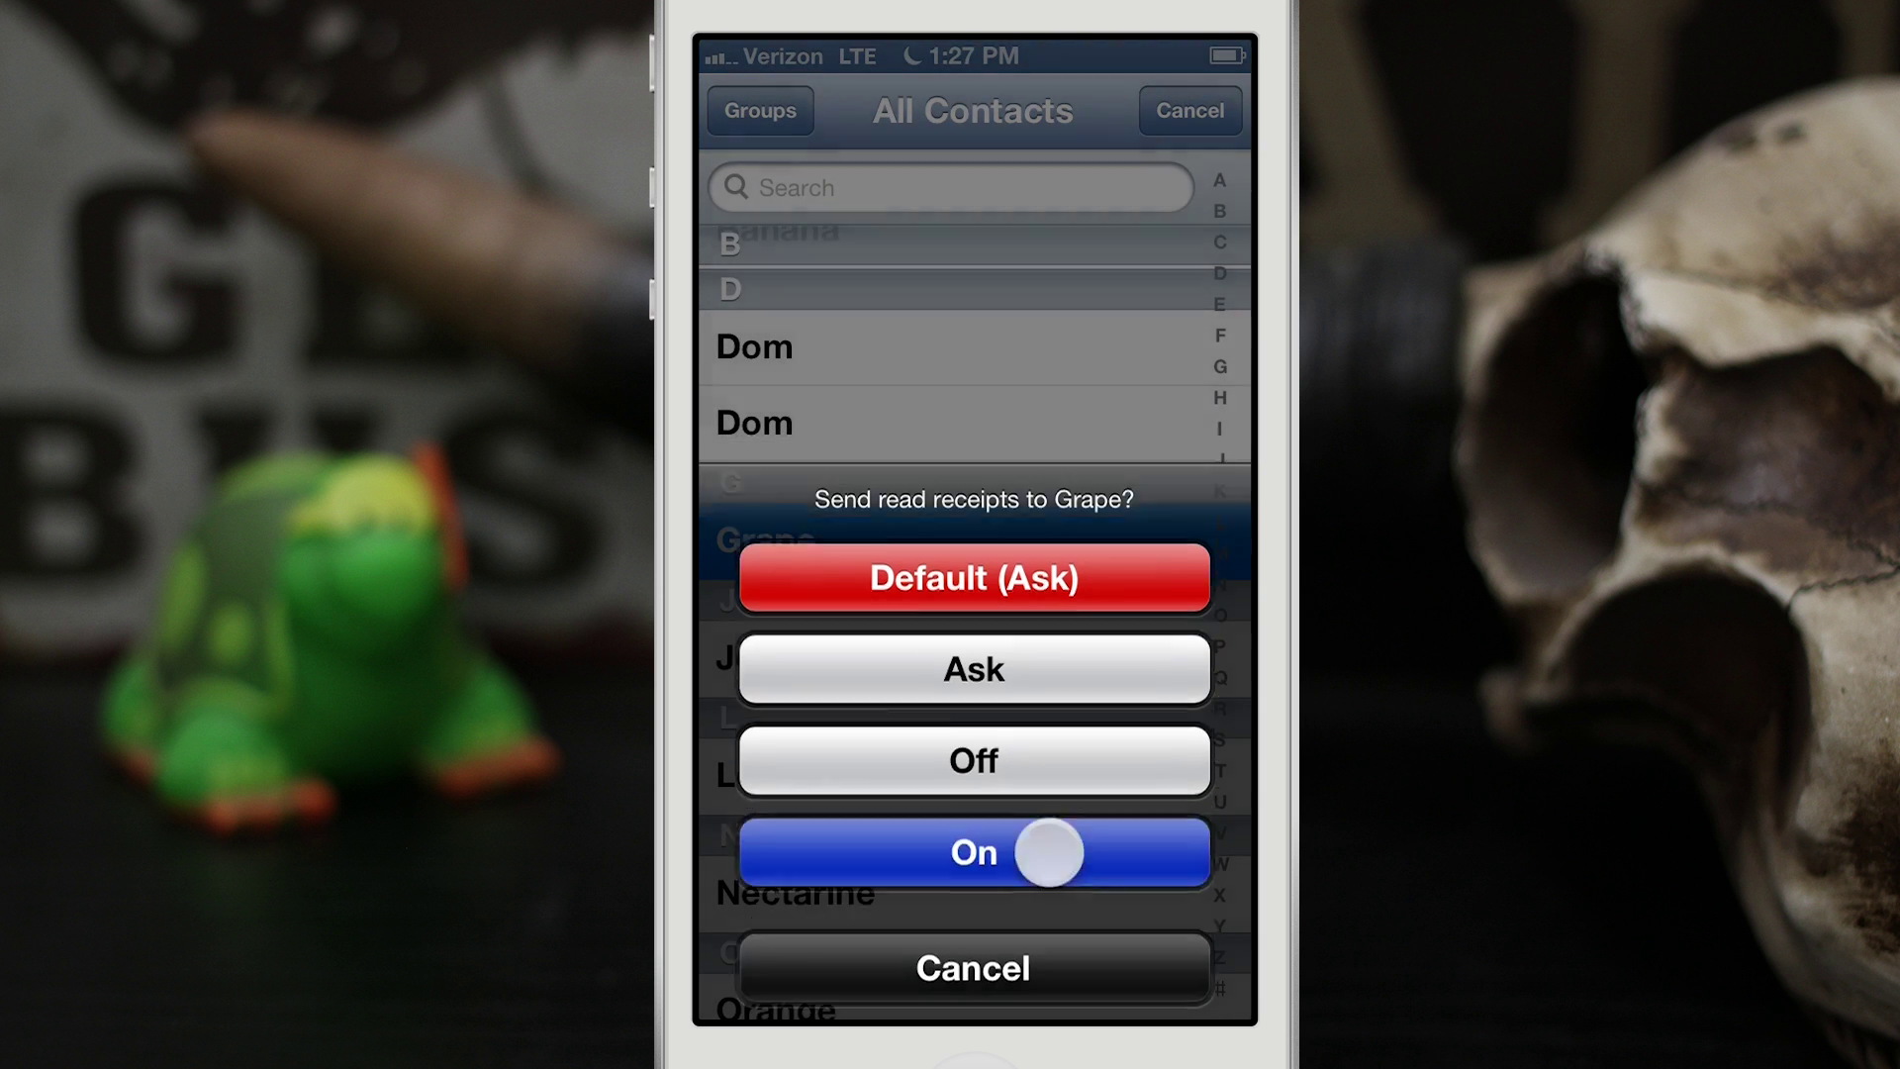
{"action": "left_click", "coordinate": [950, 892]}
{"action": "left_click", "coordinate": [975, 828]}
{"action": "scroll", "coordinate": [974, 742], "scroll_direction": "down", "scroll_amount": 4}
{"action": "left_click", "coordinate": [974, 716]}
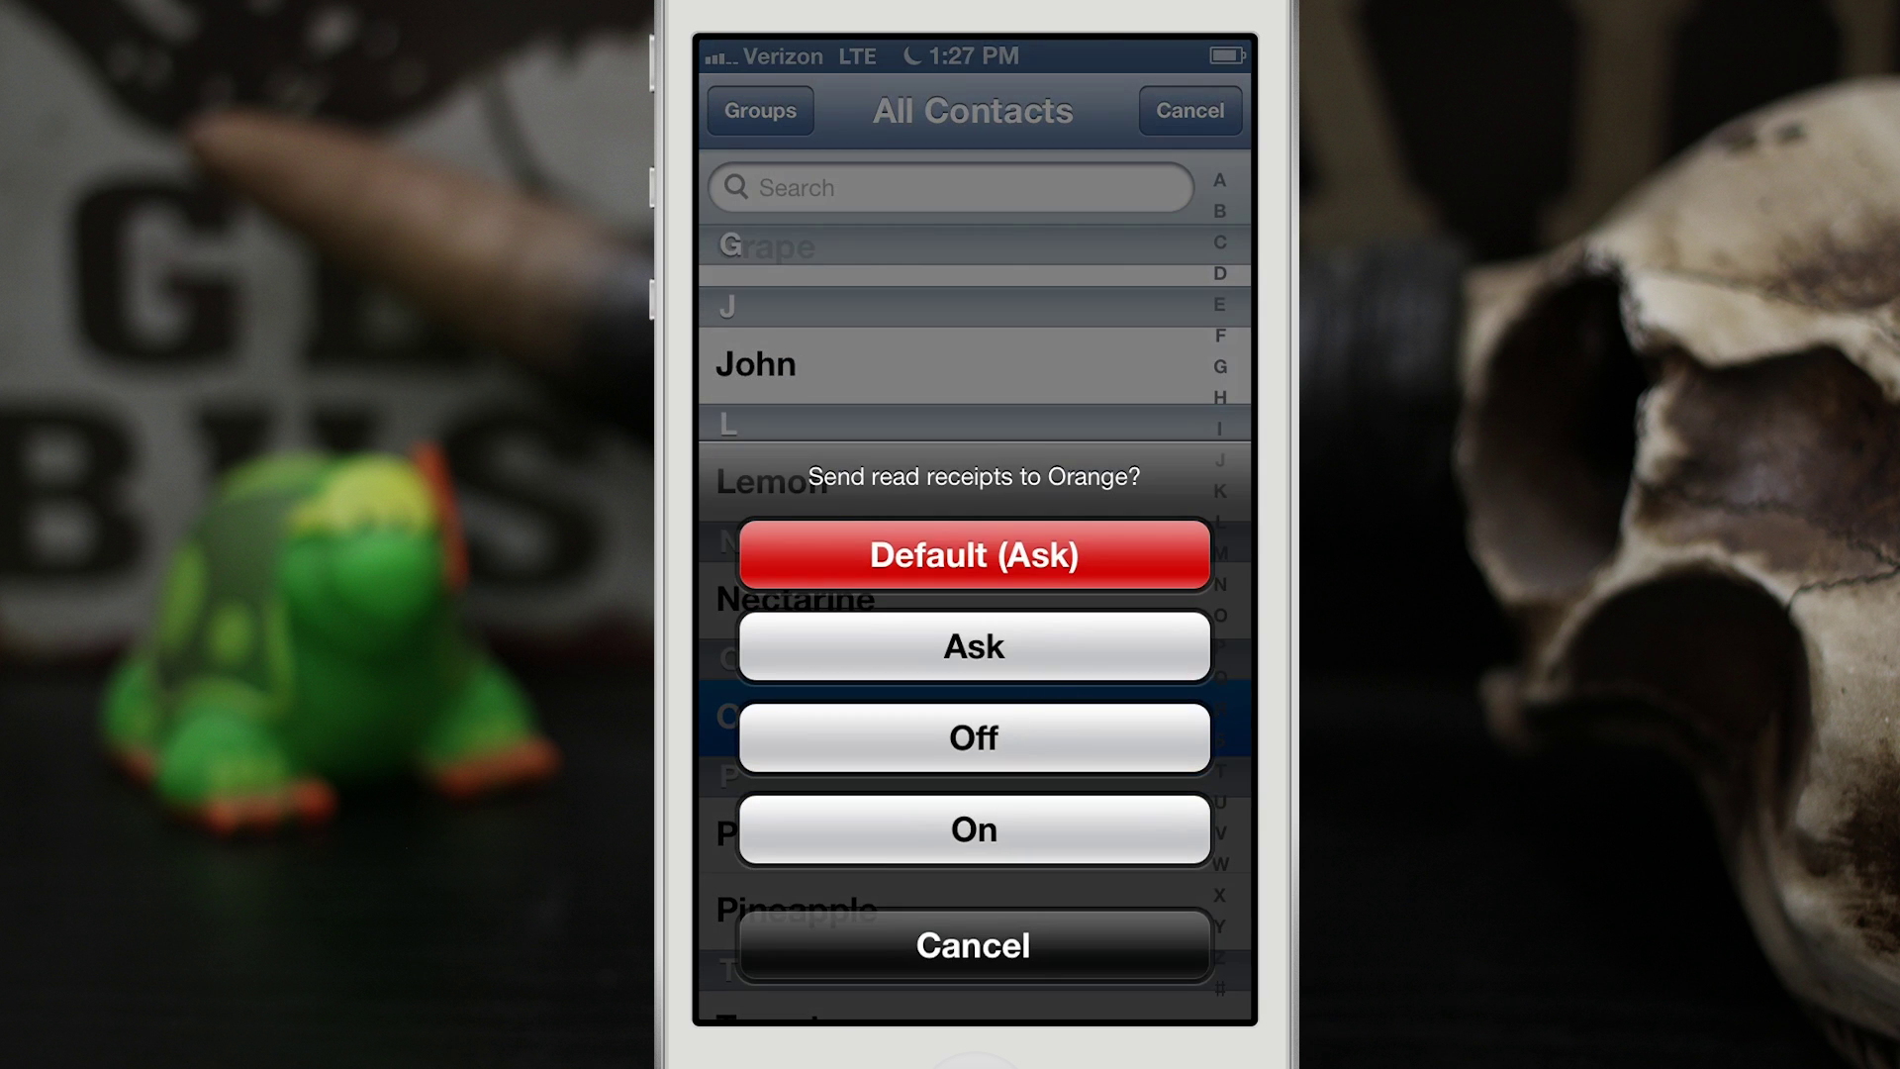
{"action": "left_click", "coordinate": [974, 646]}
{"action": "left_click", "coordinate": [973, 909]}
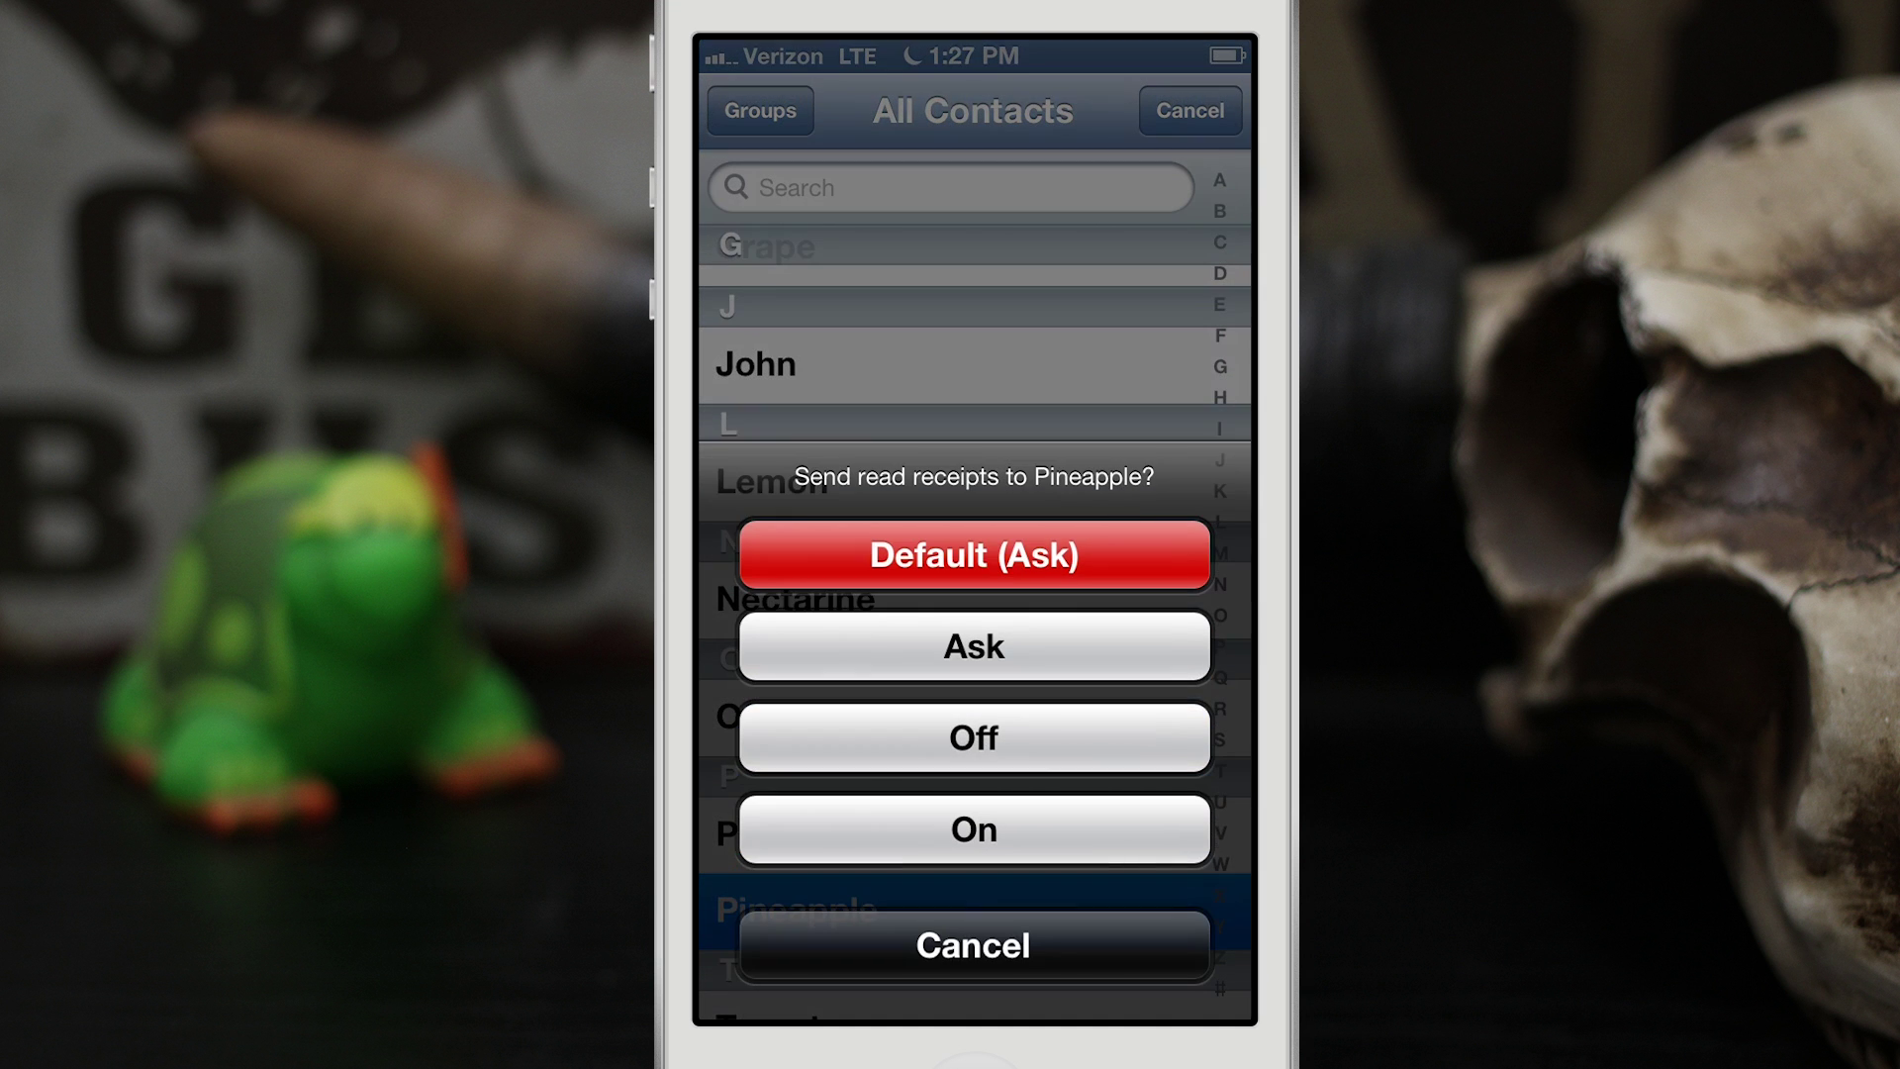
{"action": "left_click", "coordinate": [975, 729]}
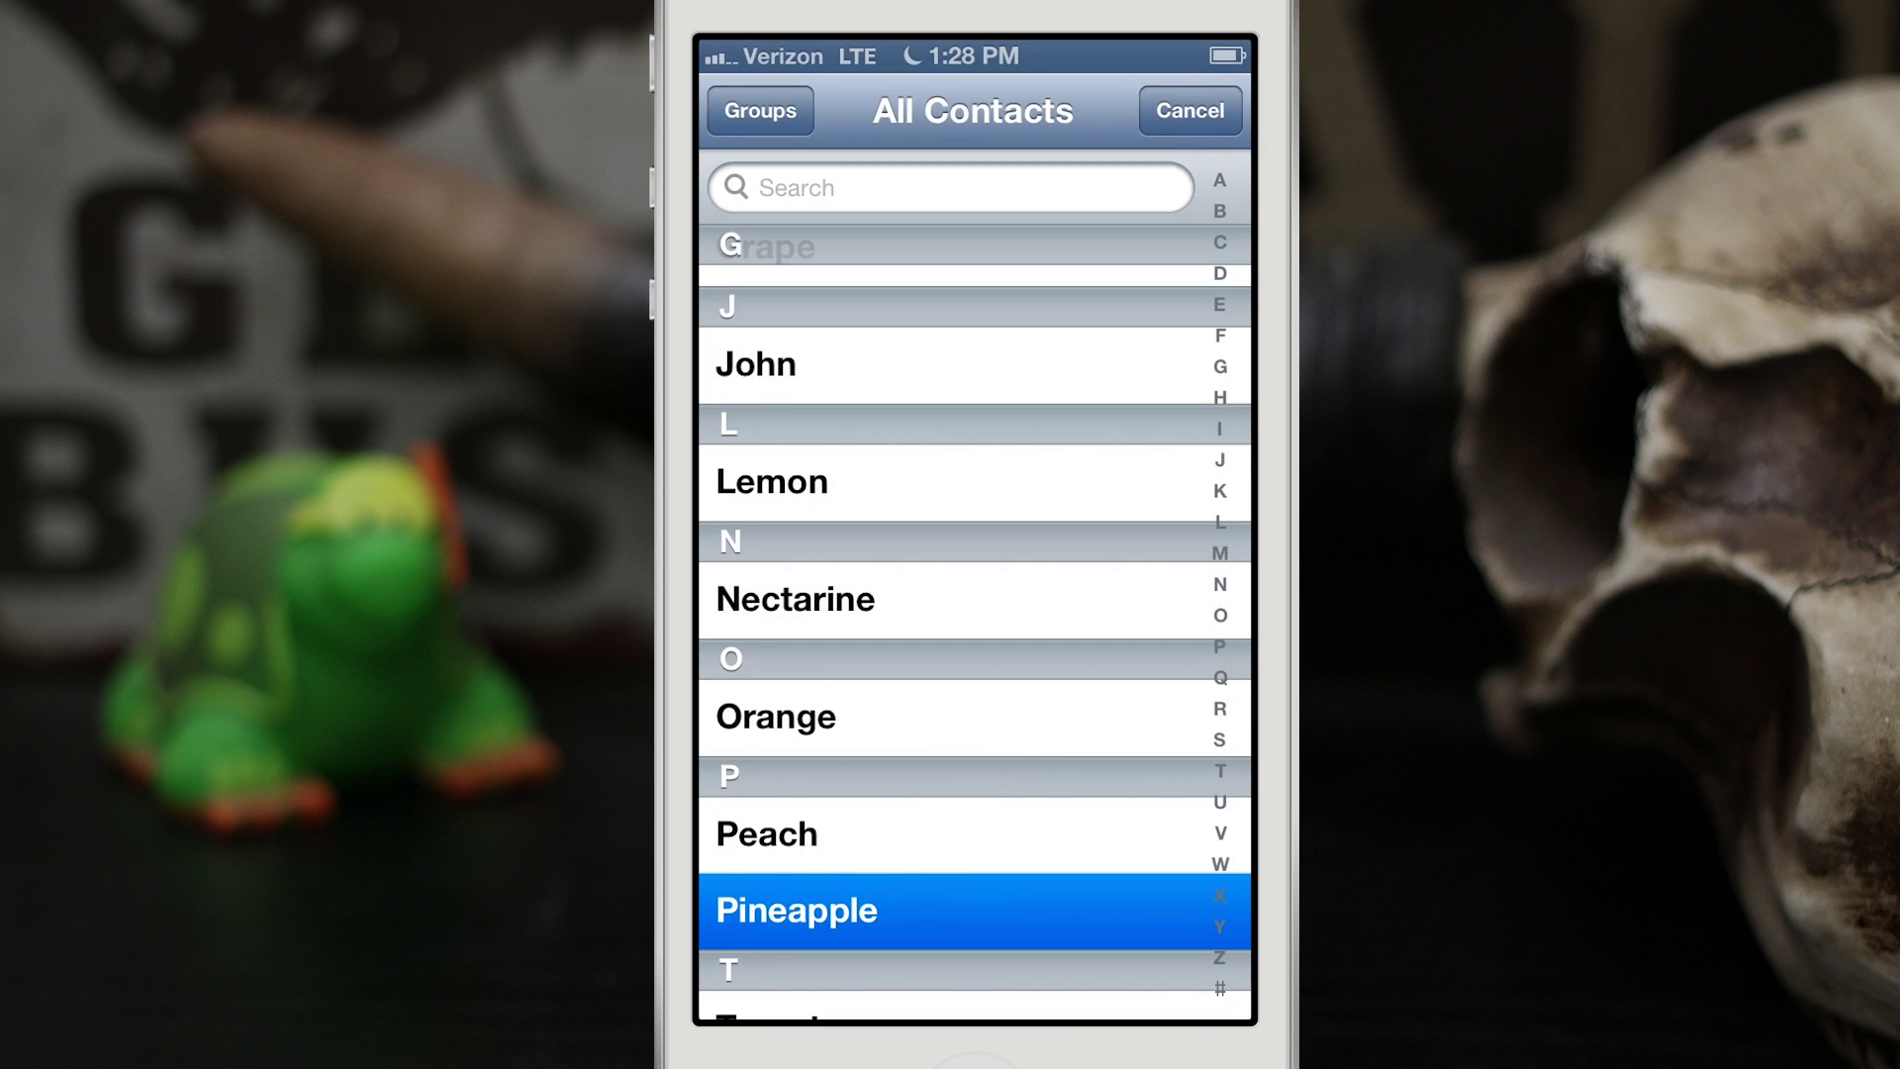
{"action": "left_click", "coordinate": [1191, 109]}
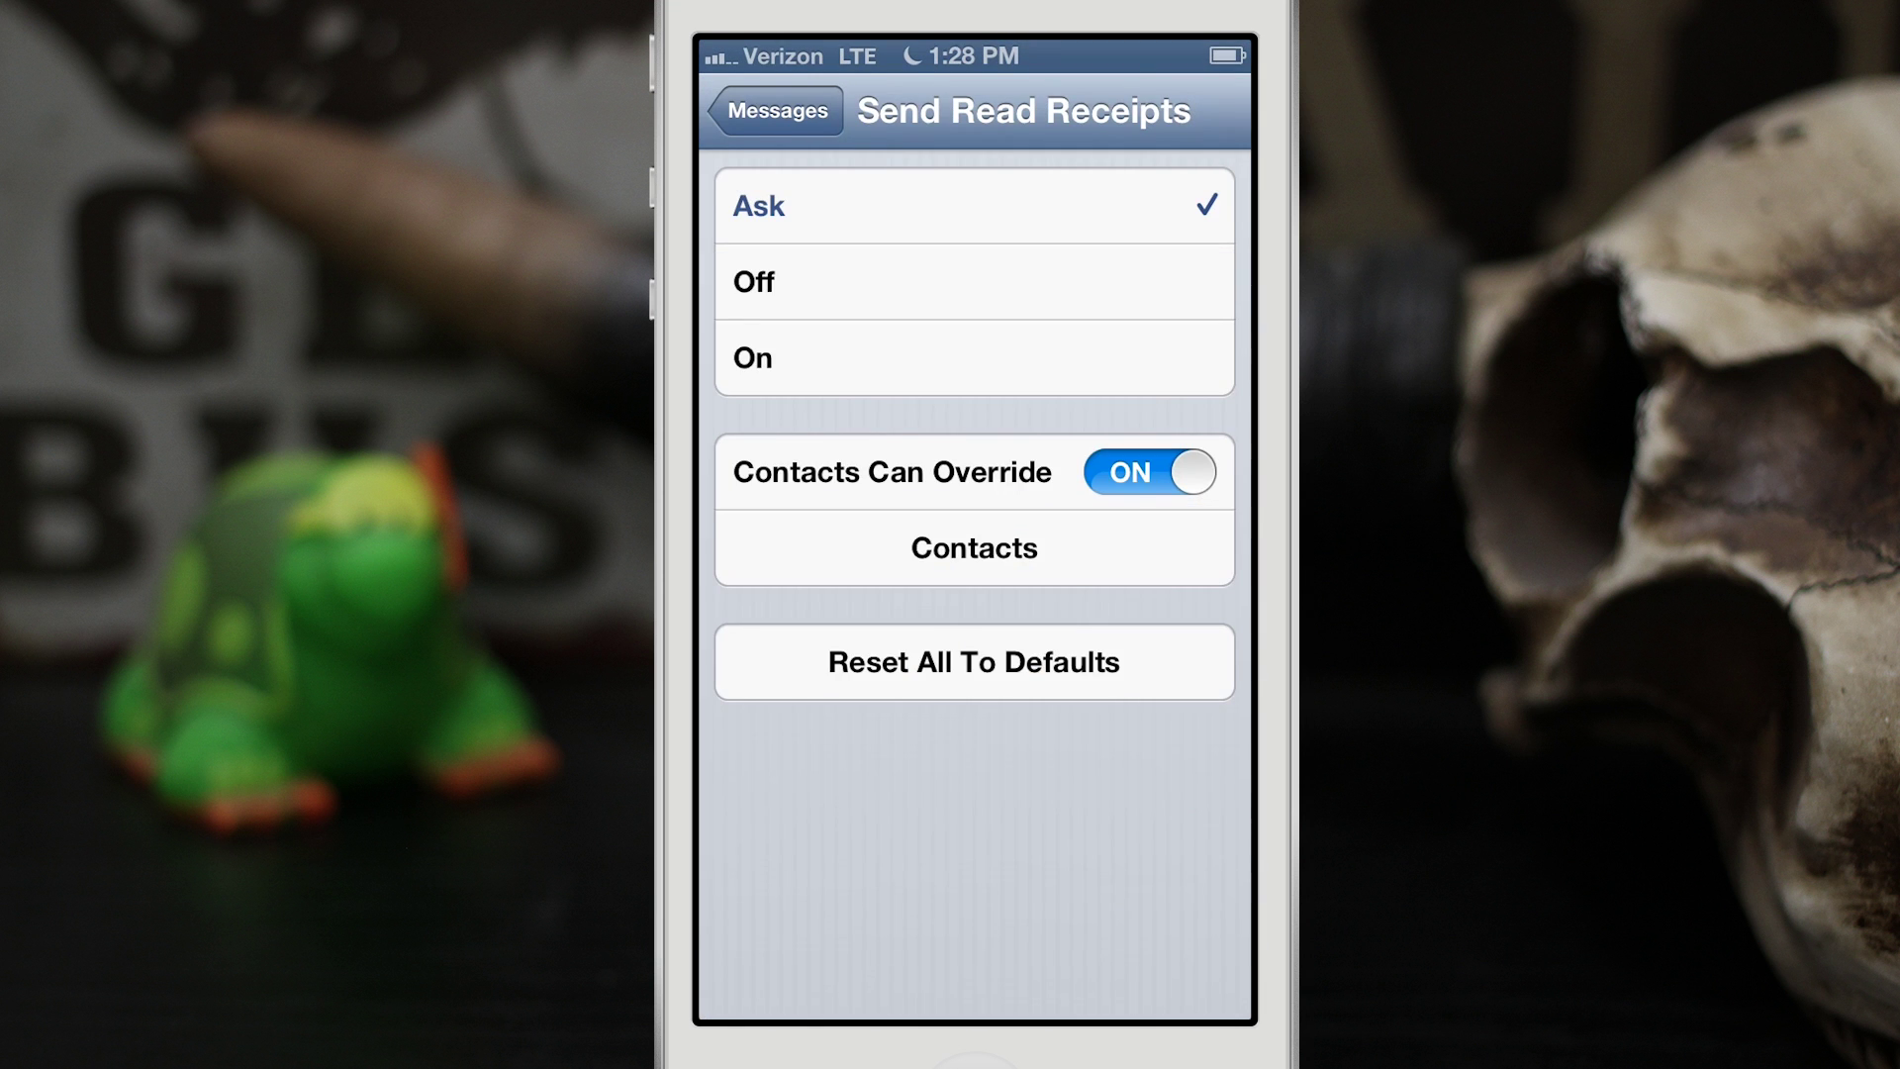
- Review Grape's read receipt choice without changing it, then leave Settings for home
{"action": "left_click", "coordinate": [974, 548]}
{"action": "scroll", "coordinate": [1069, 609], "scroll_direction": "up", "scroll_amount": 5}
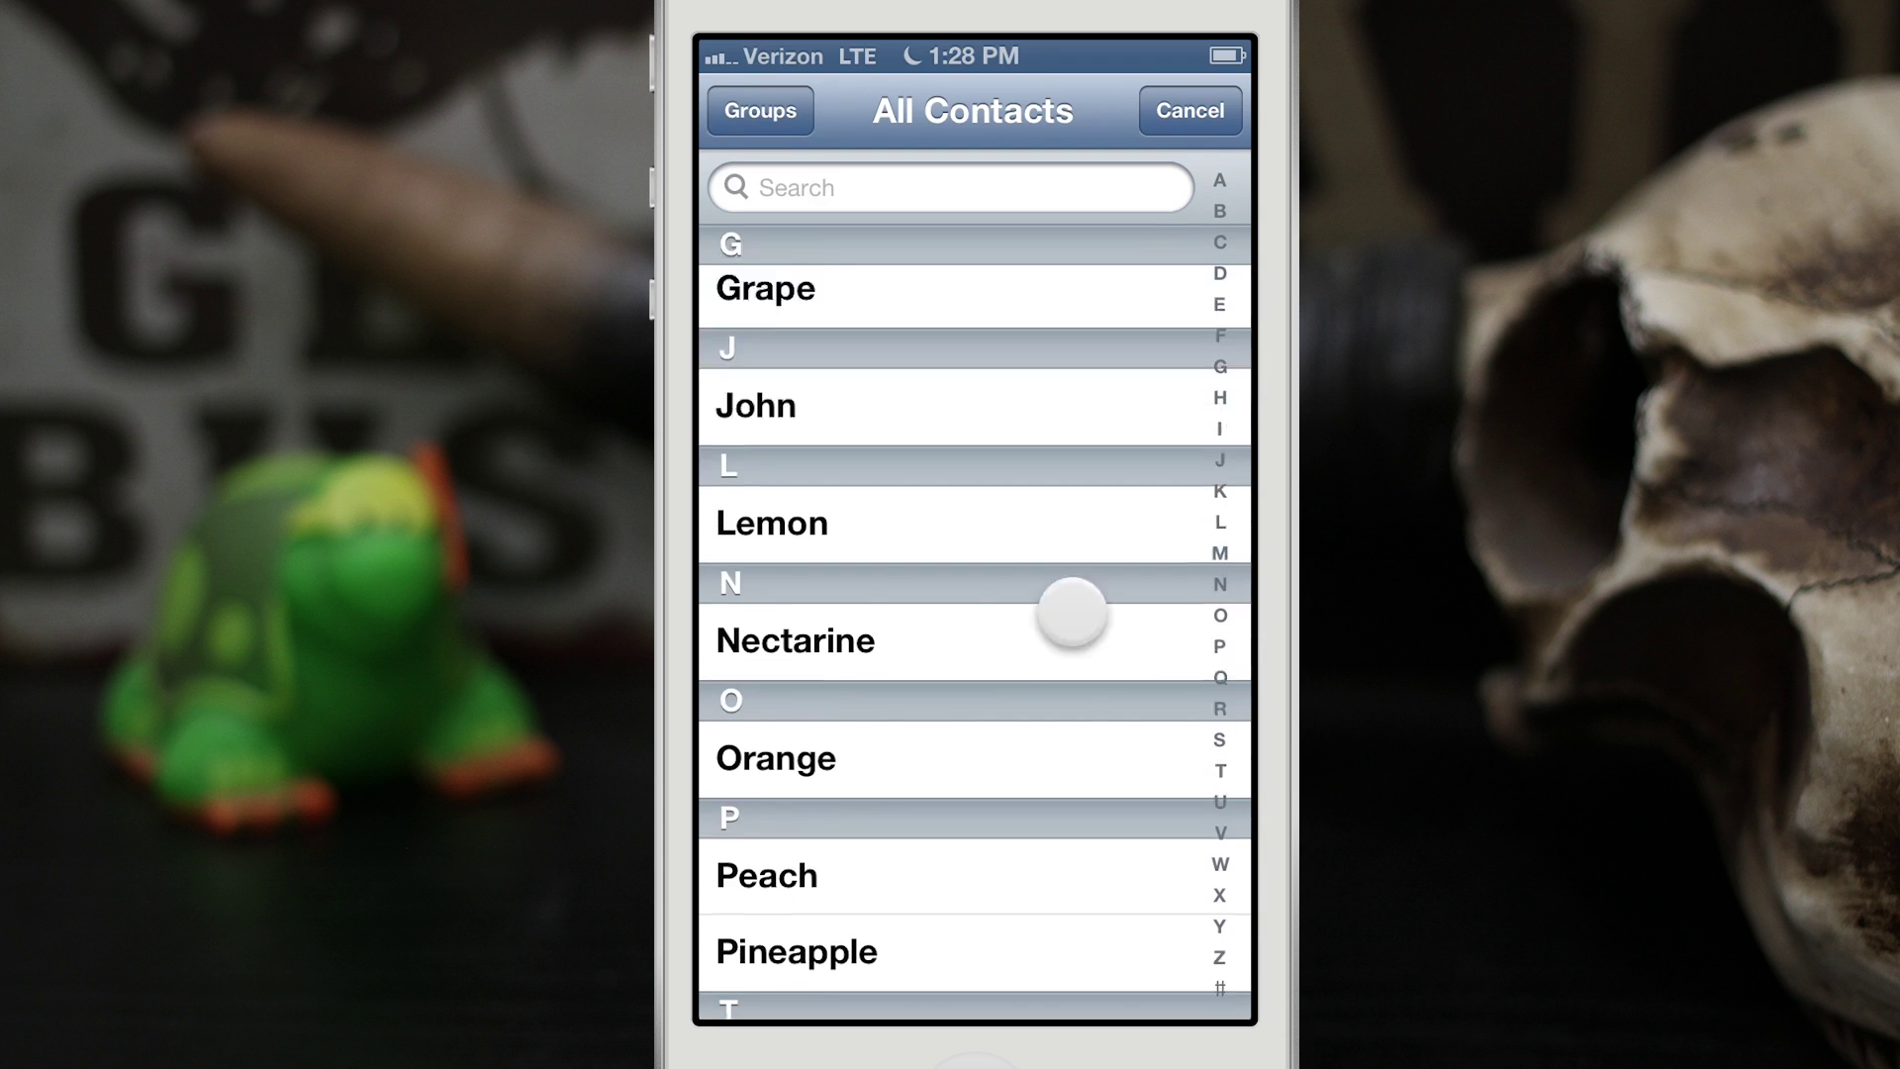
{"action": "left_click", "coordinate": [1024, 746]}
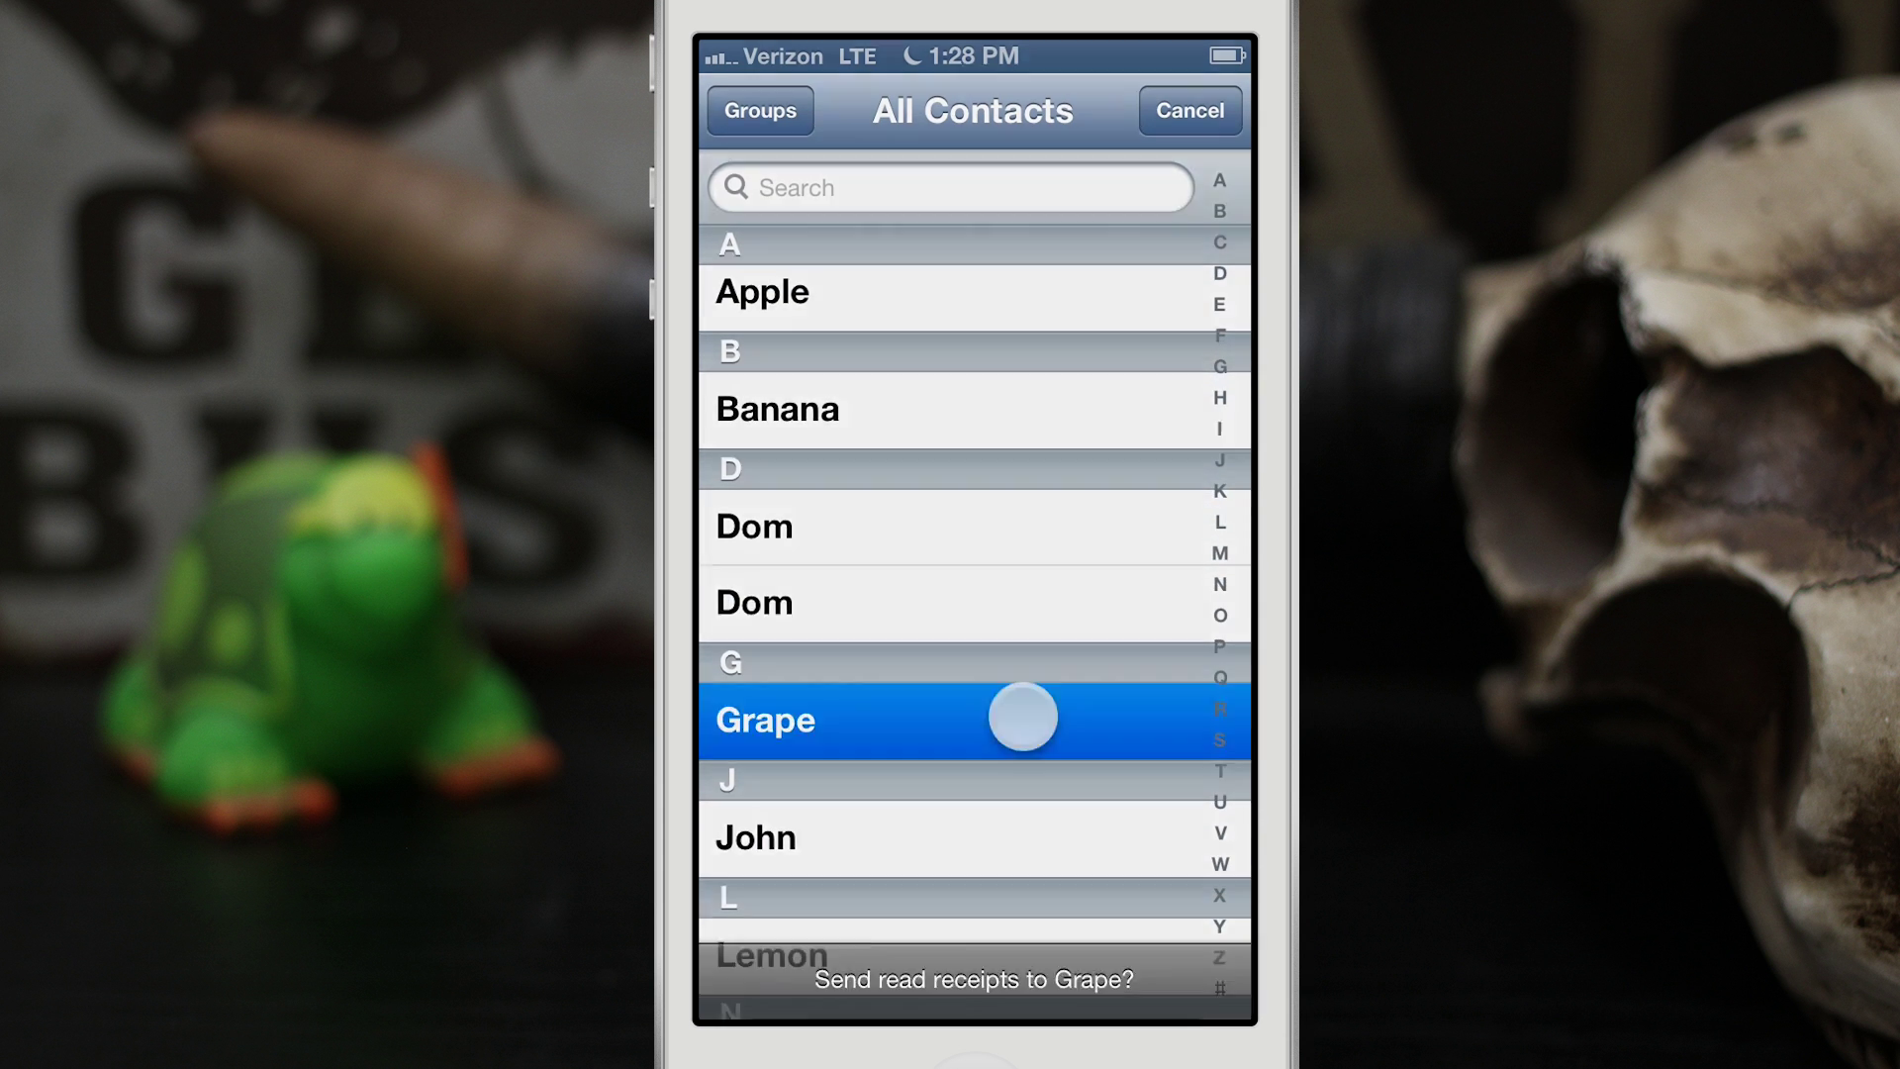
{"action": "left_click", "coordinate": [974, 601]}
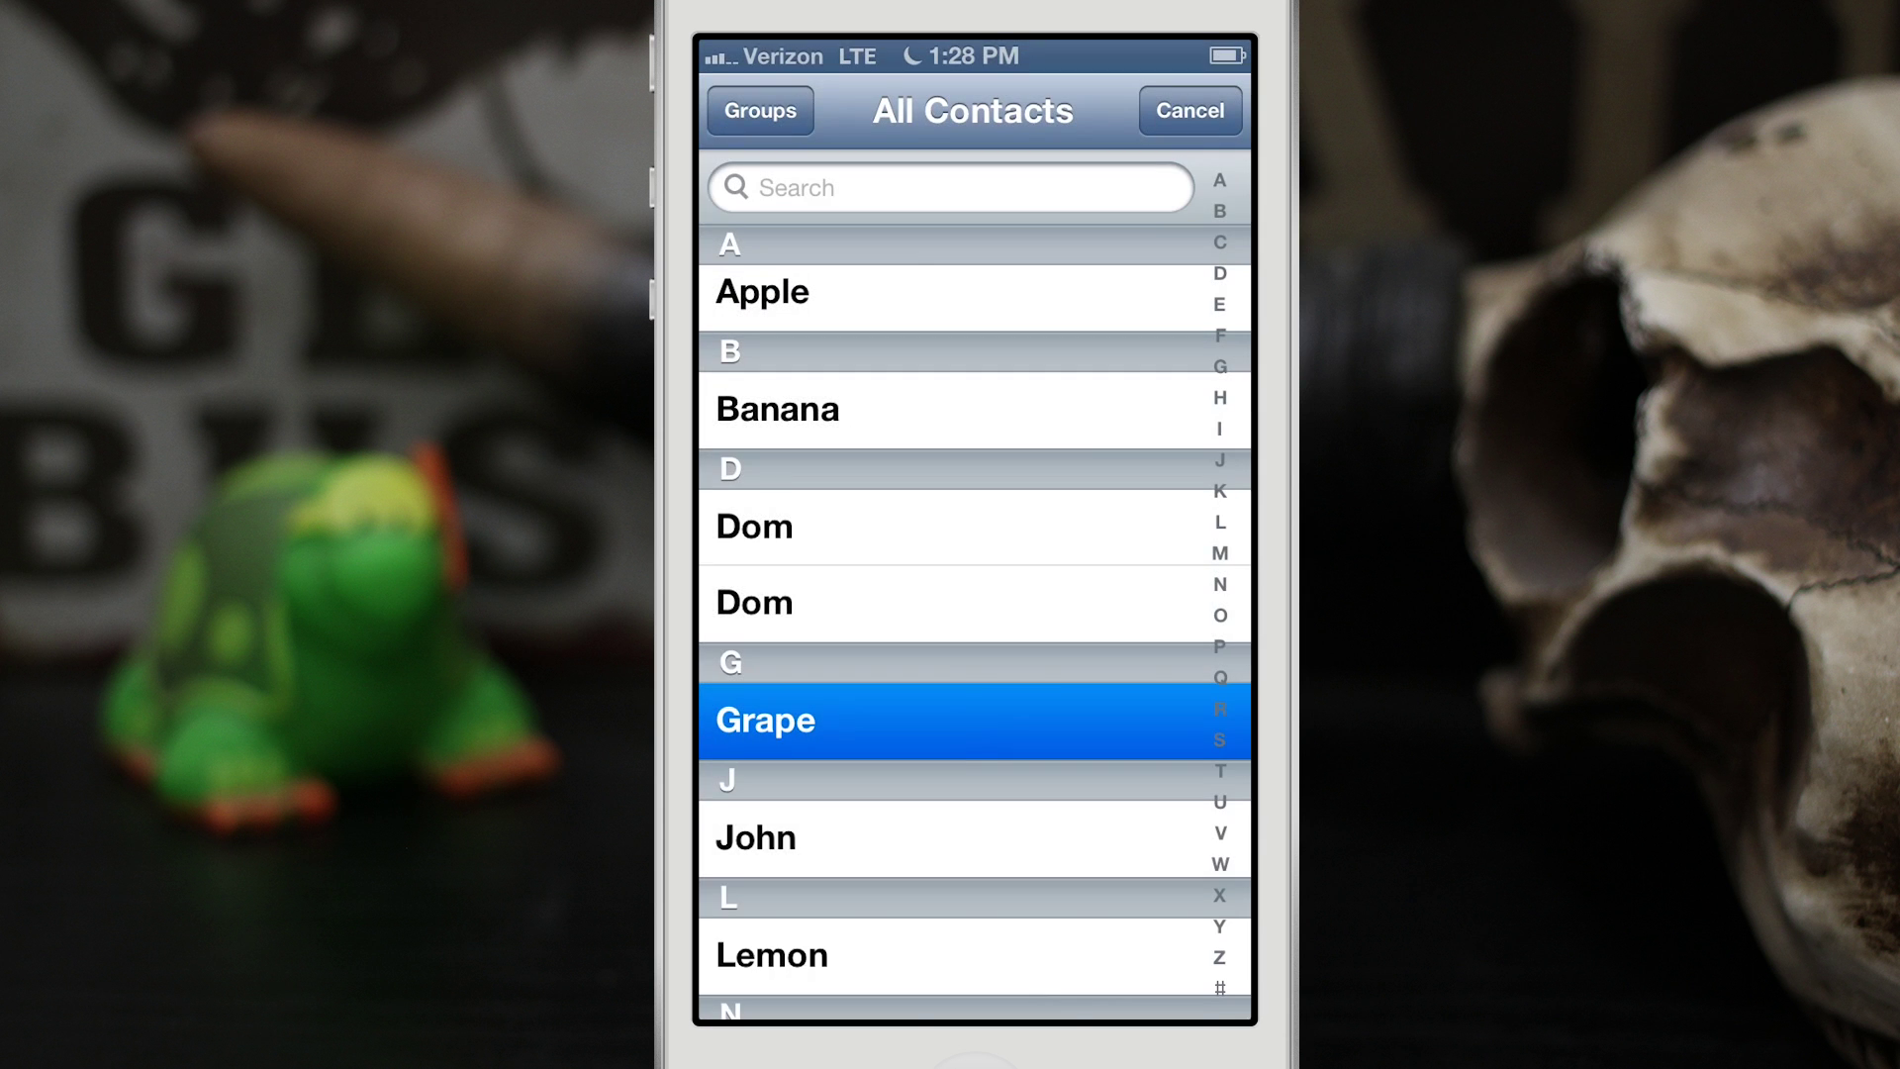
{"action": "left_click", "coordinate": [1191, 110]}
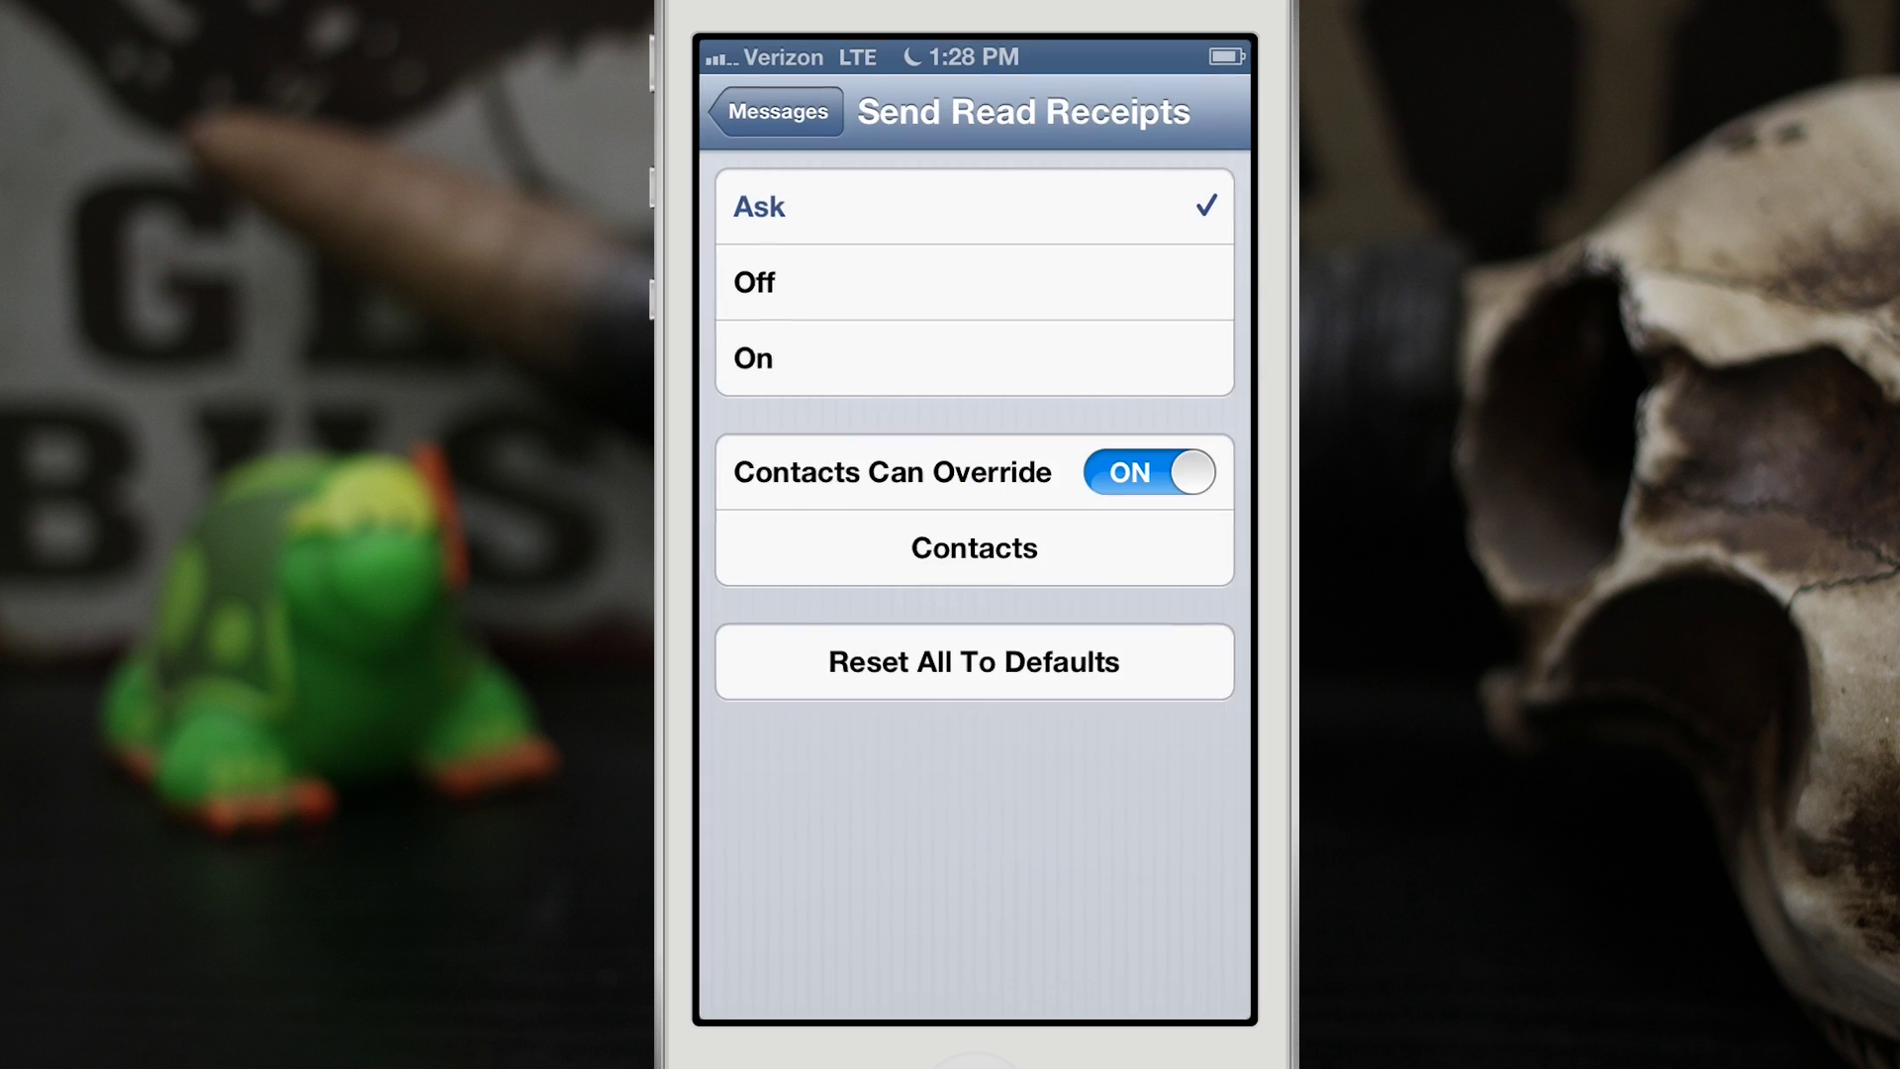
{"action": "key", "text": "super"}
- Set Tomato's SelectiveReading override to On (iMessage) in Phone Contacts, then go home
{"action": "left_click", "coordinate": [776, 943]}
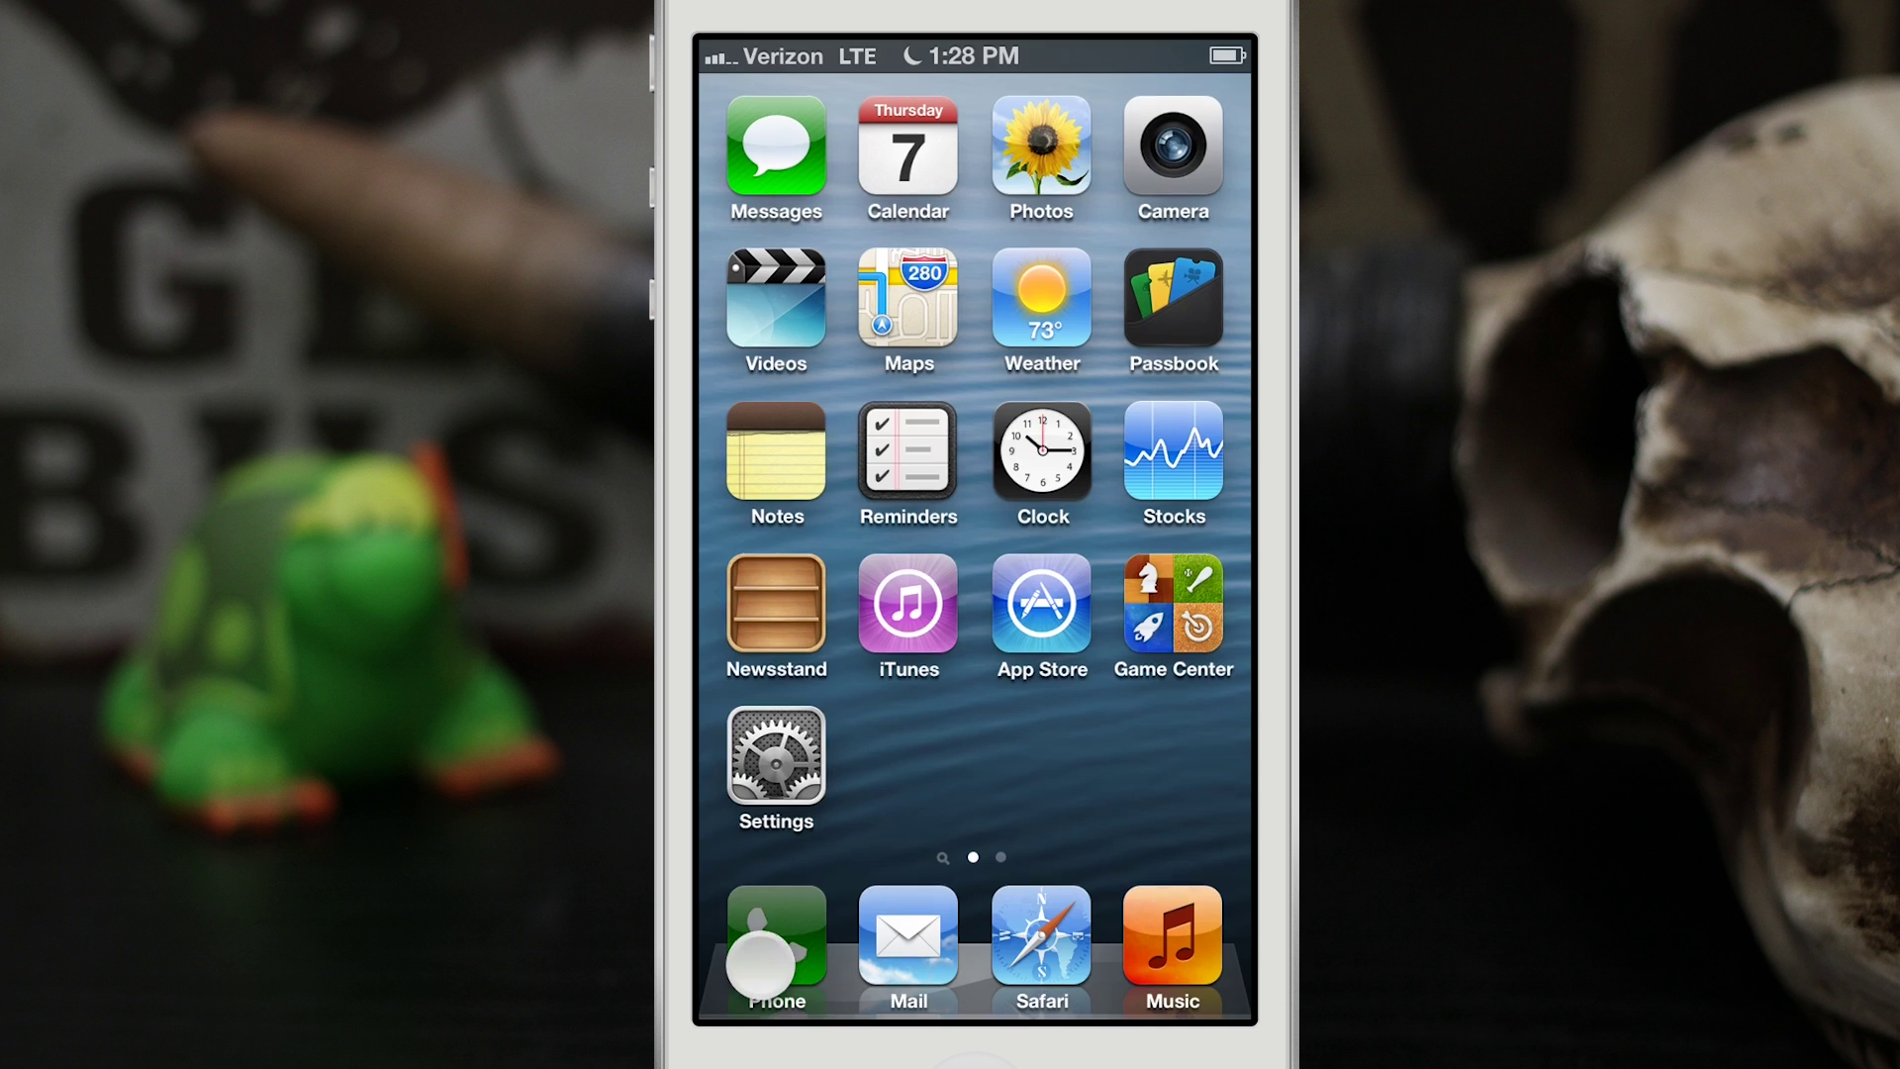
{"action": "left_click", "coordinate": [1047, 784]}
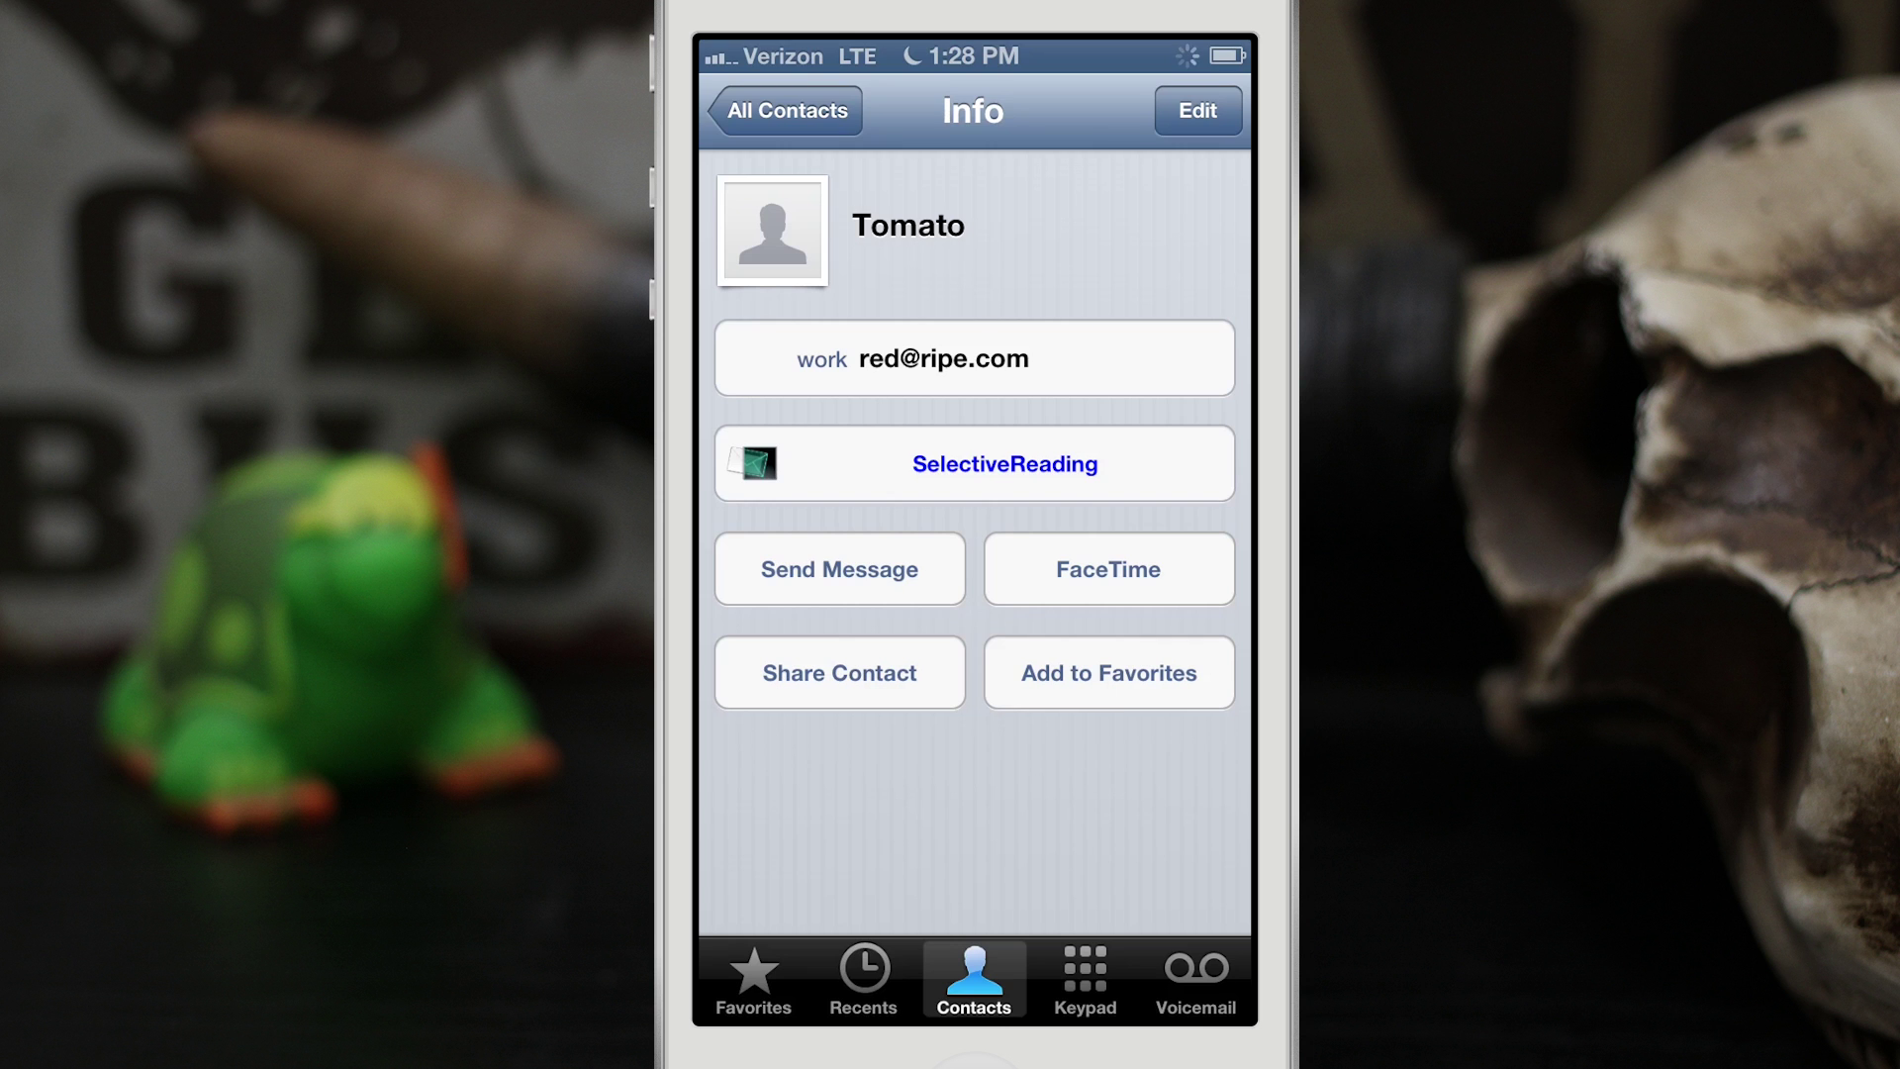
{"action": "left_click", "coordinate": [973, 463]}
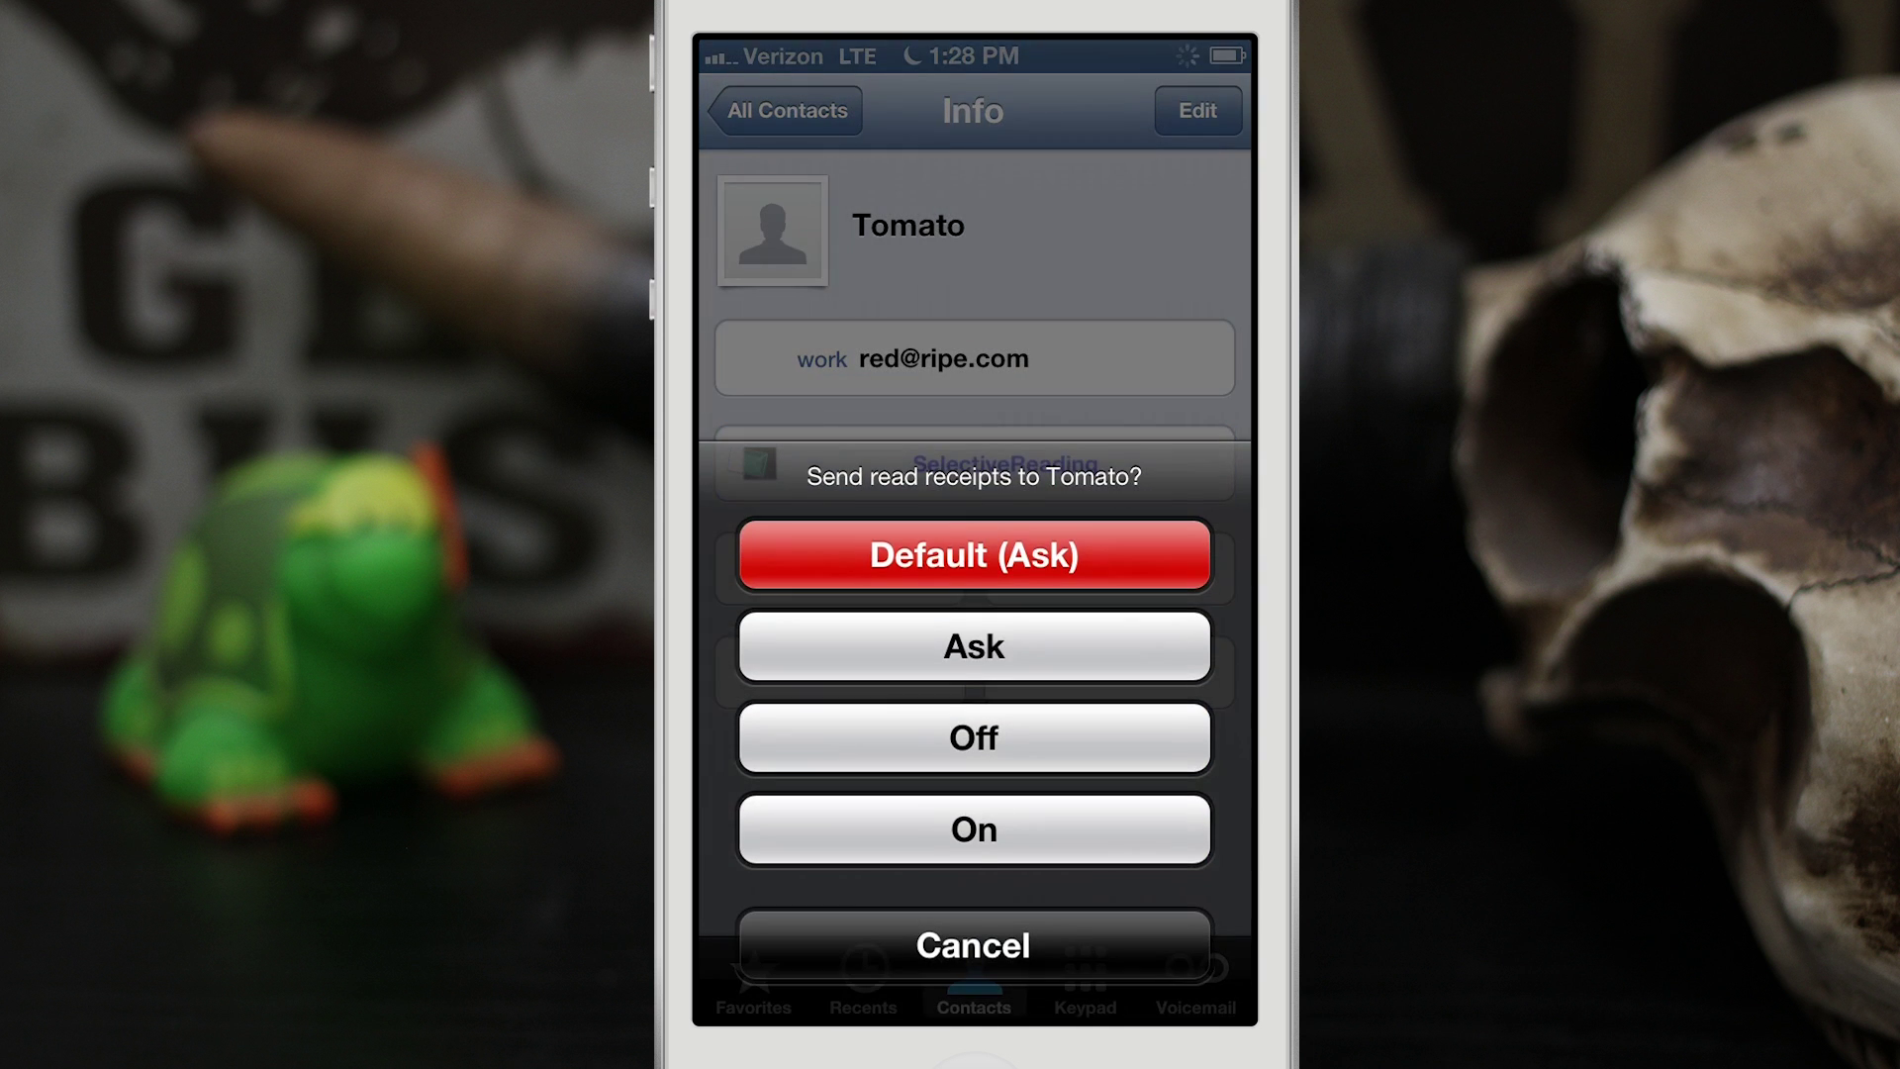
{"action": "left_click", "coordinate": [975, 830]}
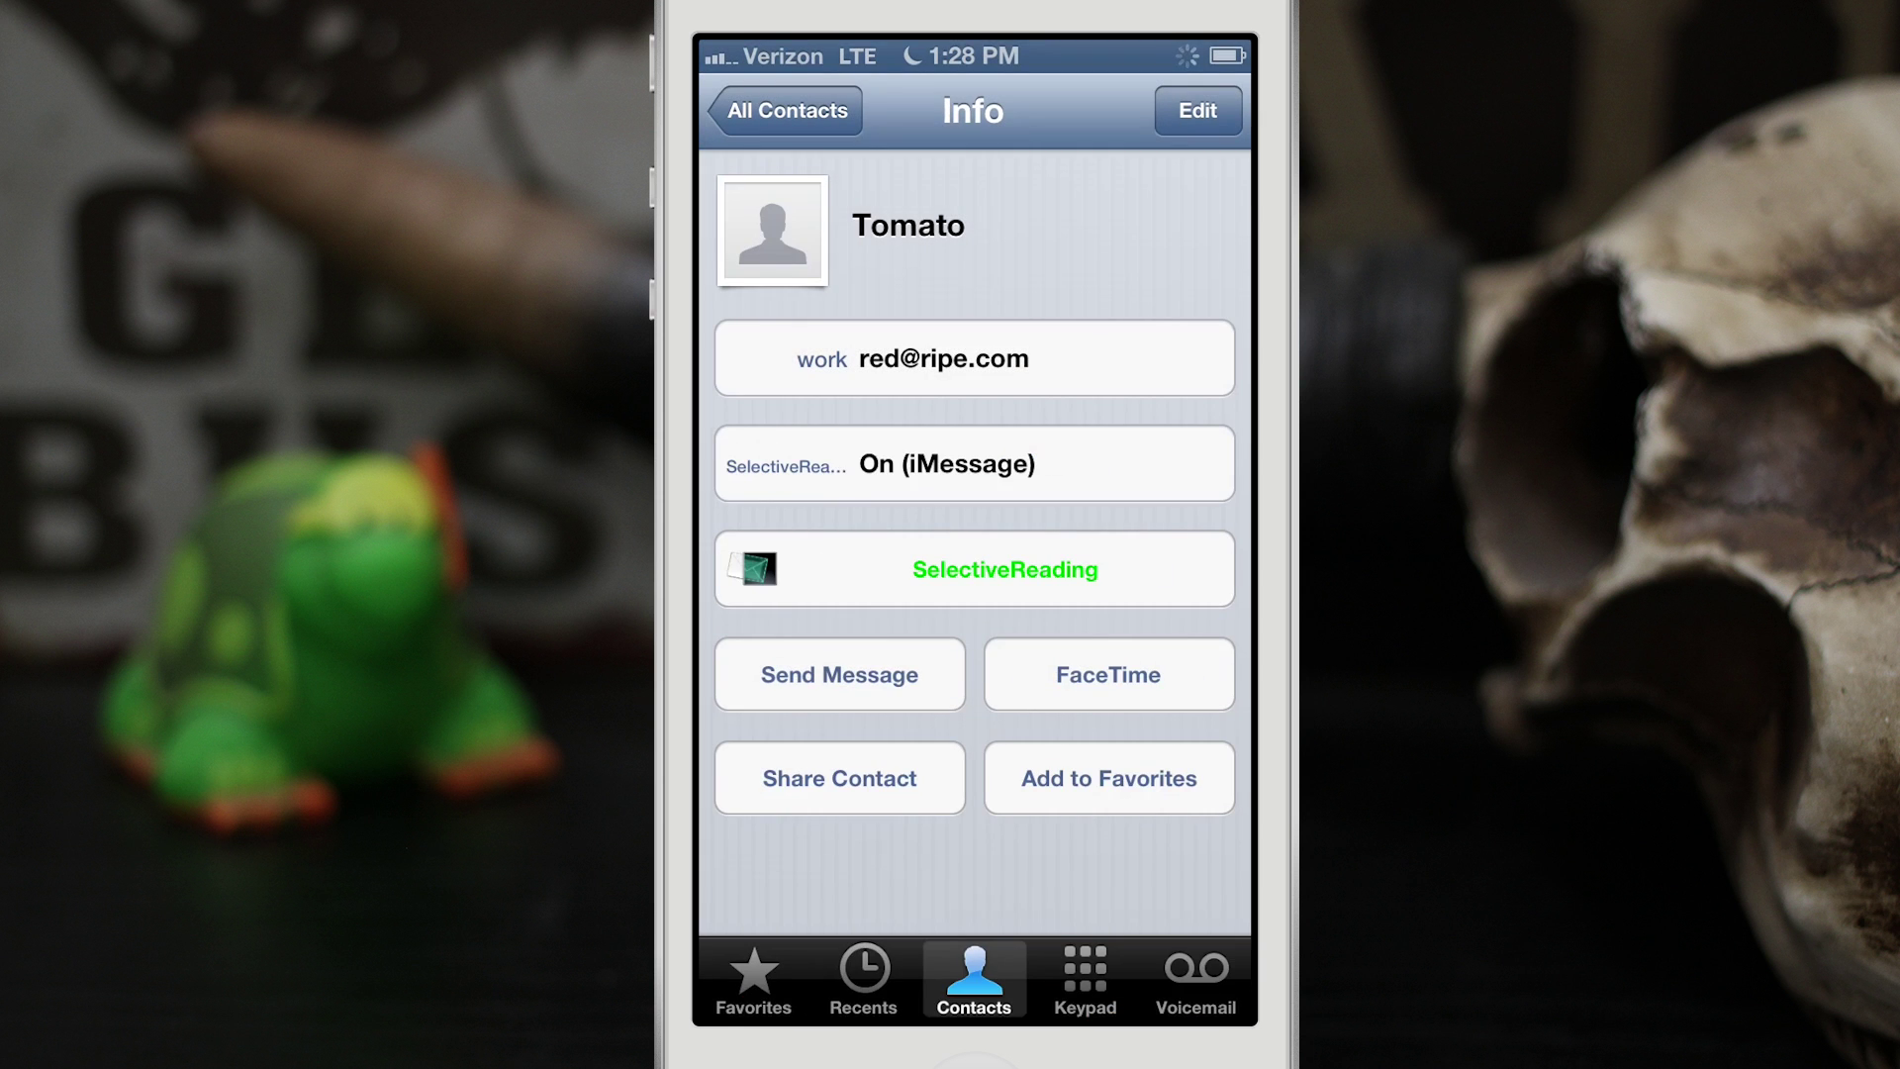
{"action": "left_click", "coordinate": [1183, 463]}
{"action": "key", "text": "super"}
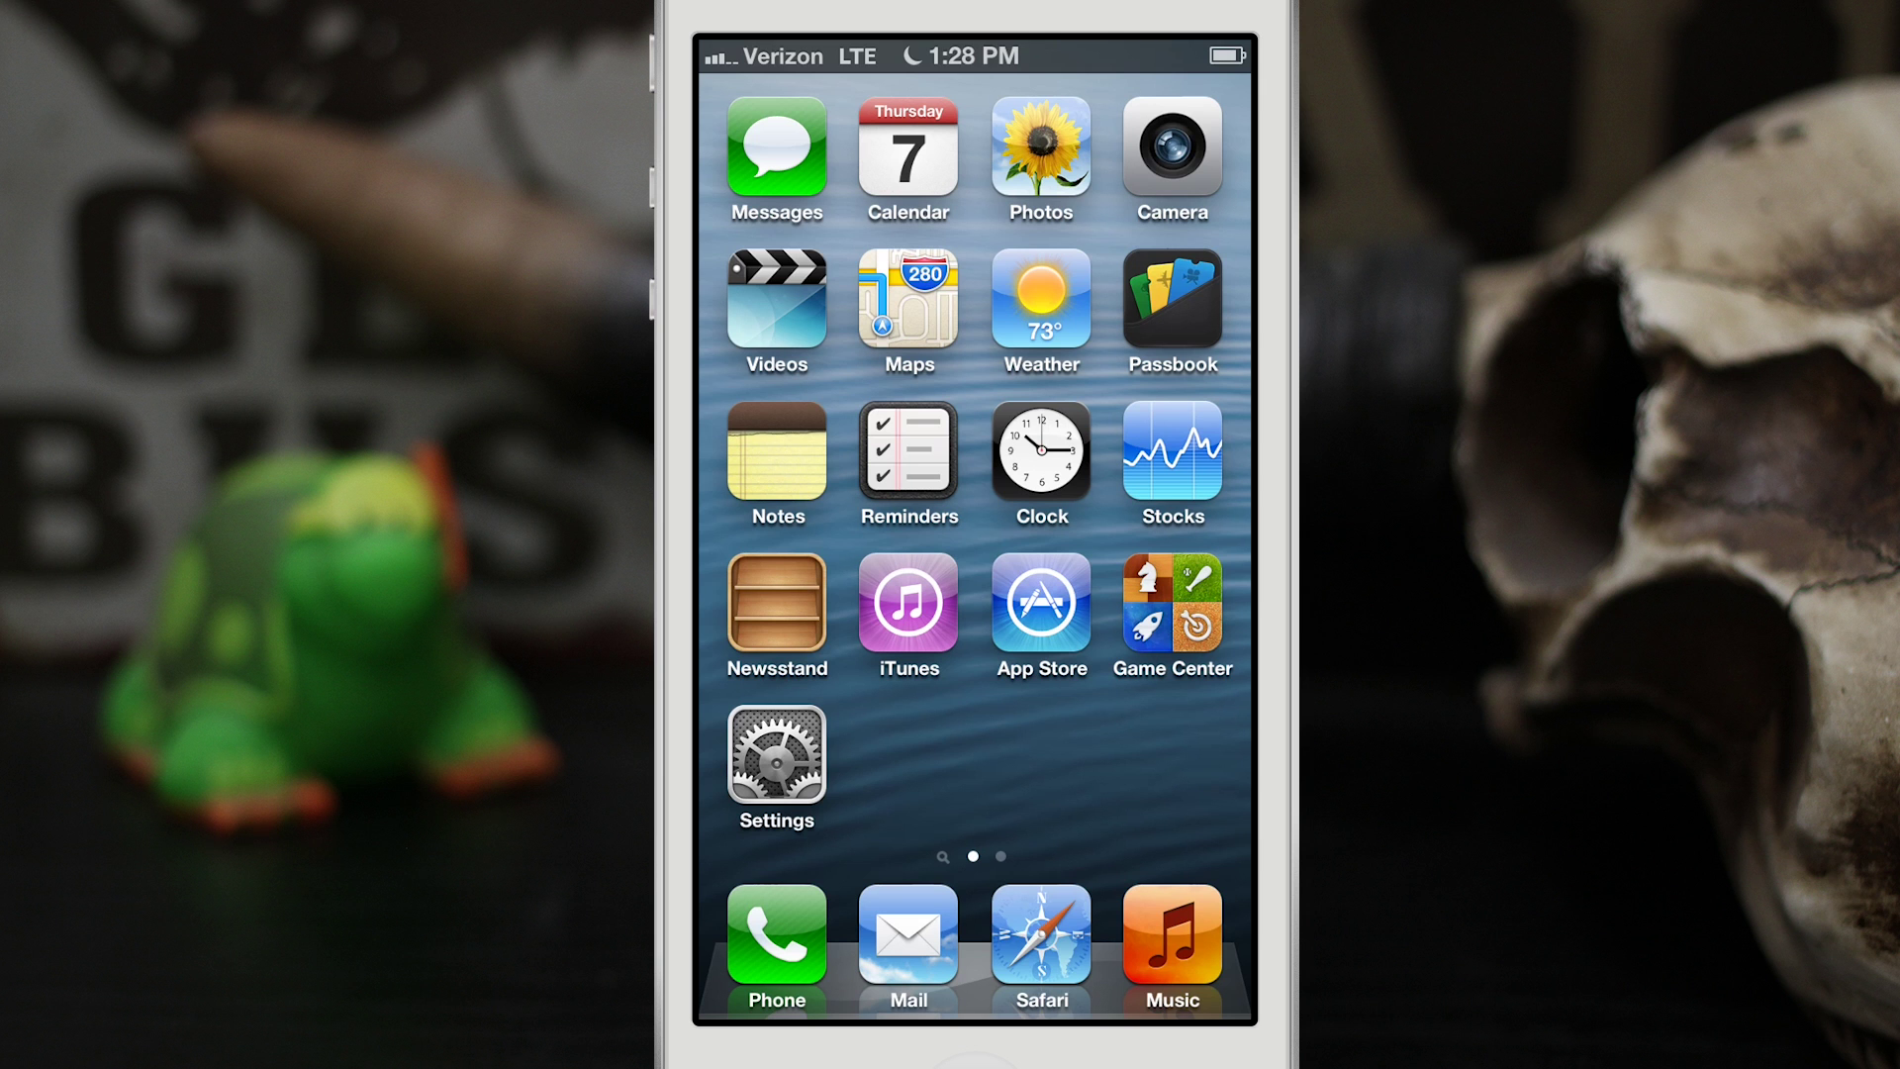
- Open Dom's Messages conversation showing the delivered Hi and his hi reply
{"action": "left_click", "coordinate": [776, 149]}
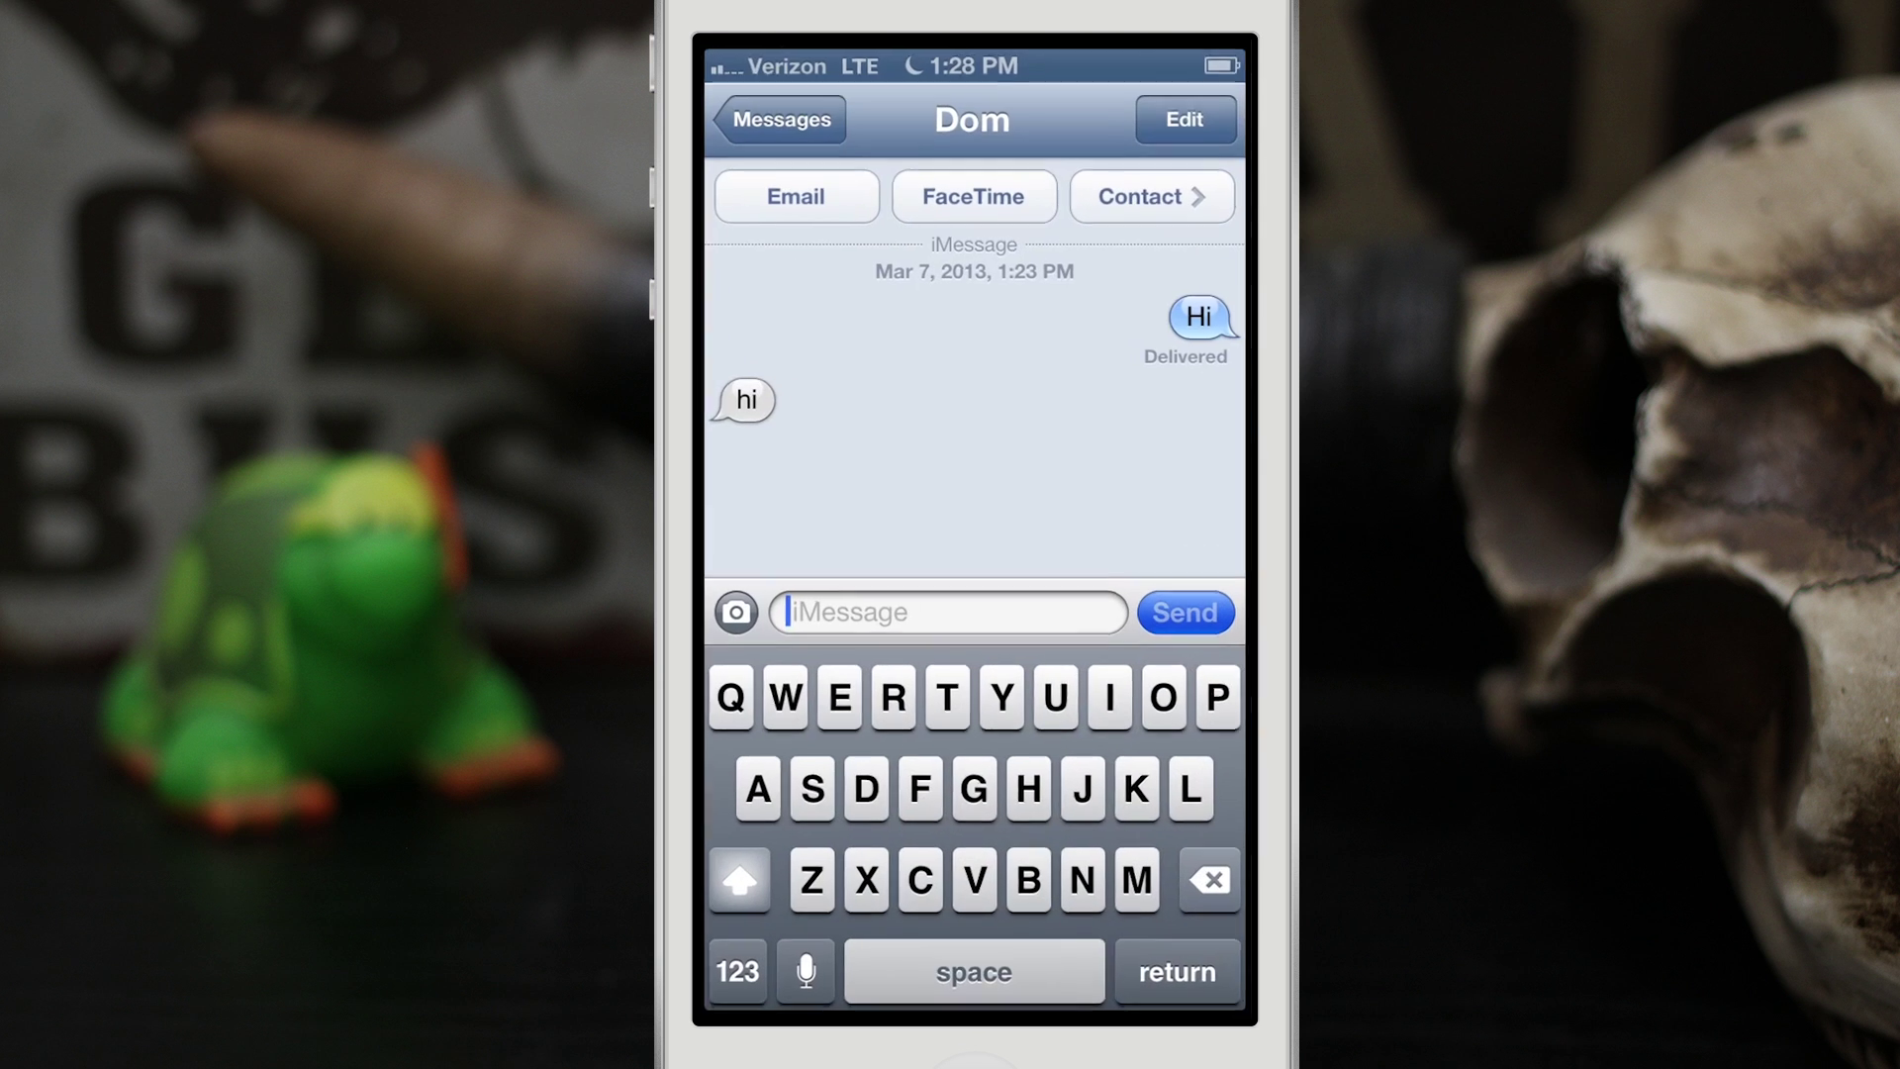